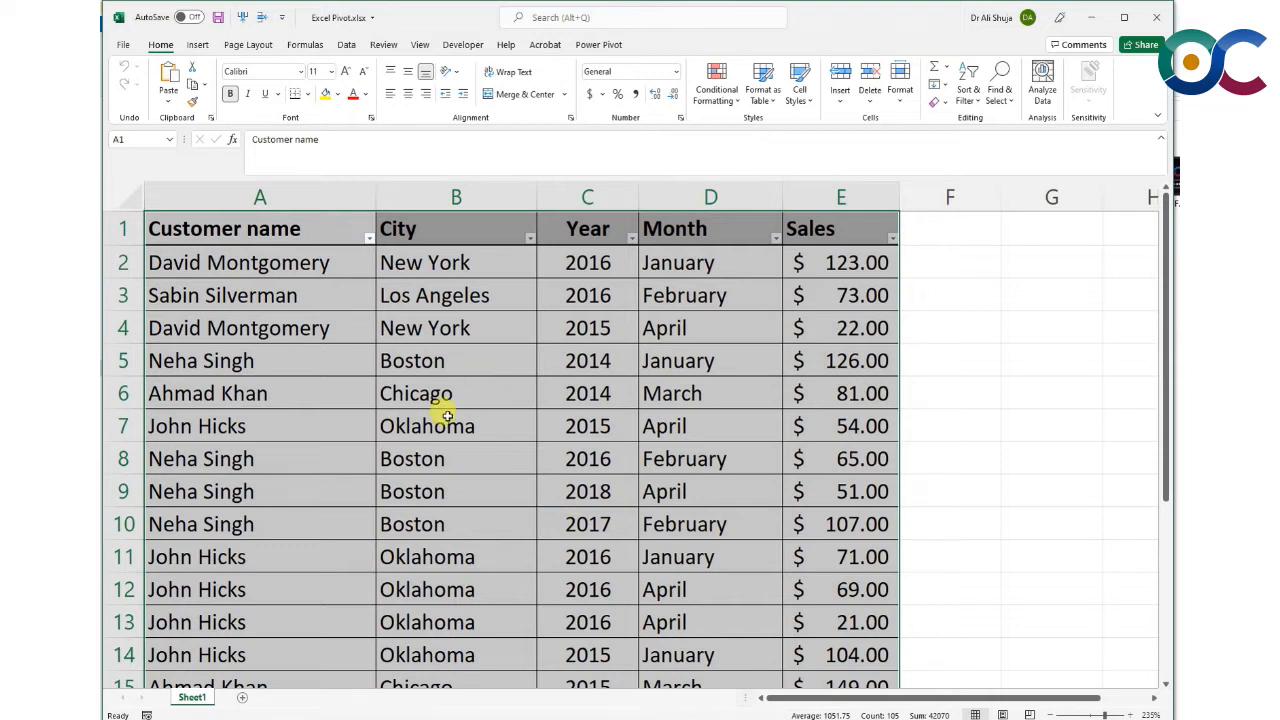
- Insert a PivotChart based on the range Sheet1!$A$1:$E$21 and place it on a new worksheet
left_click(195, 45)
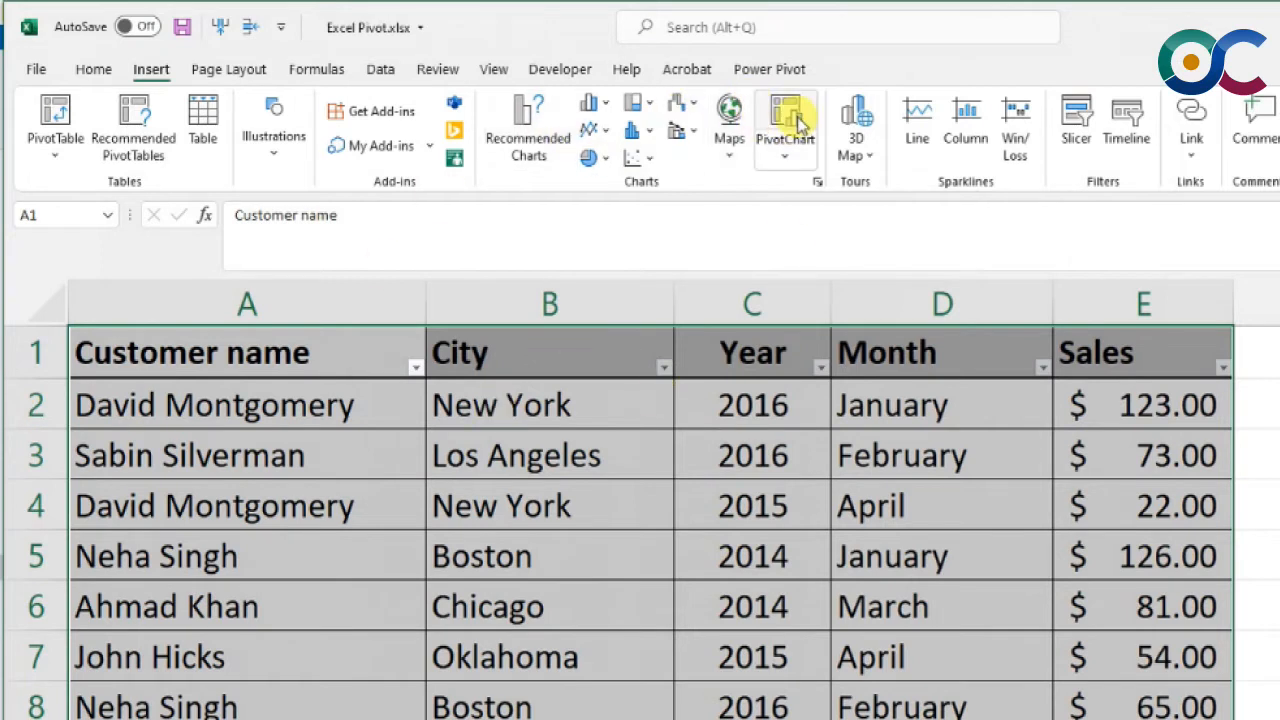
left_click(795, 120)
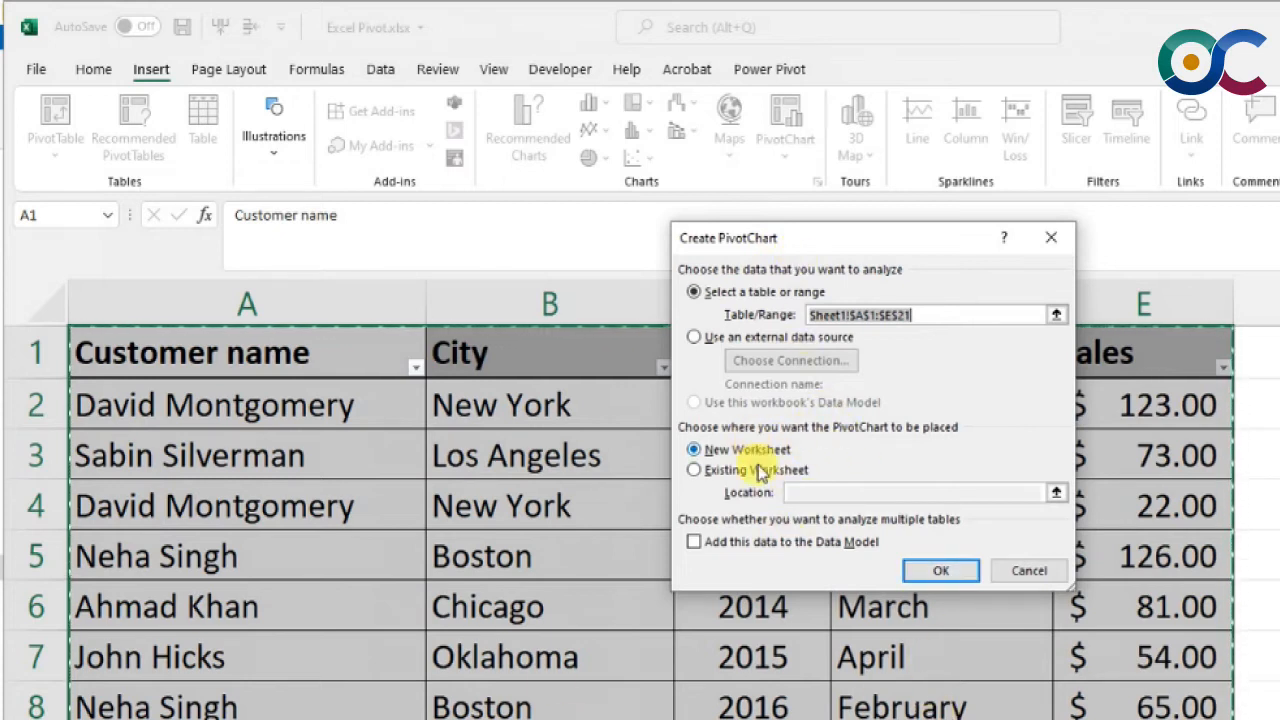
left_click(941, 570)
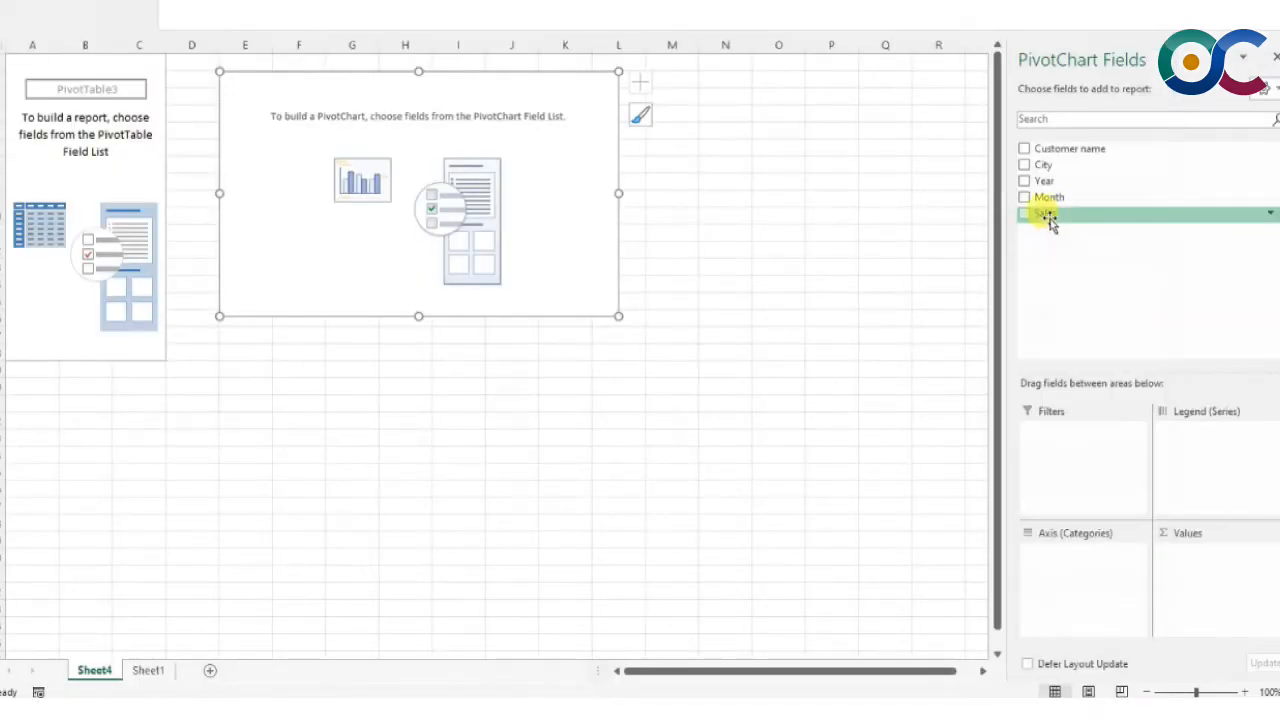
- Add the Sales field to the PivotChart's values and compare it with the source data on Sheet1
left_click_drag(1044, 218, 1204, 583)
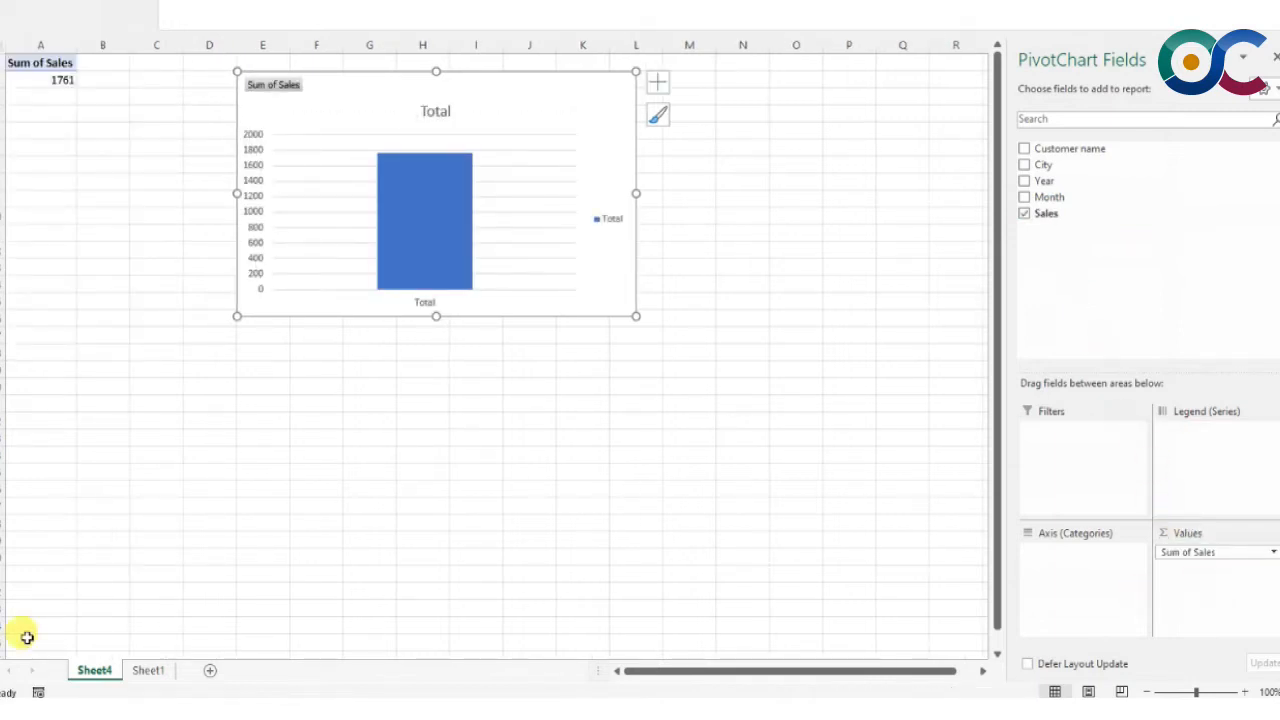
left_click(140, 673)
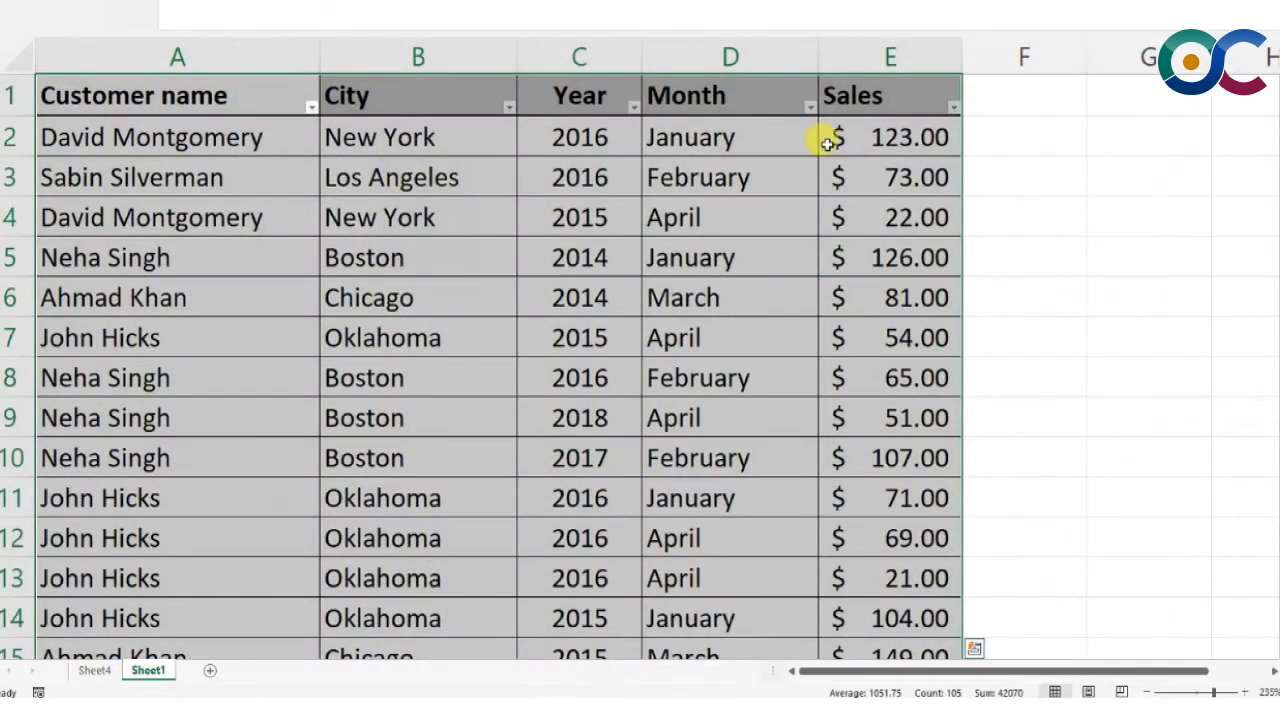
left_click(92, 672)
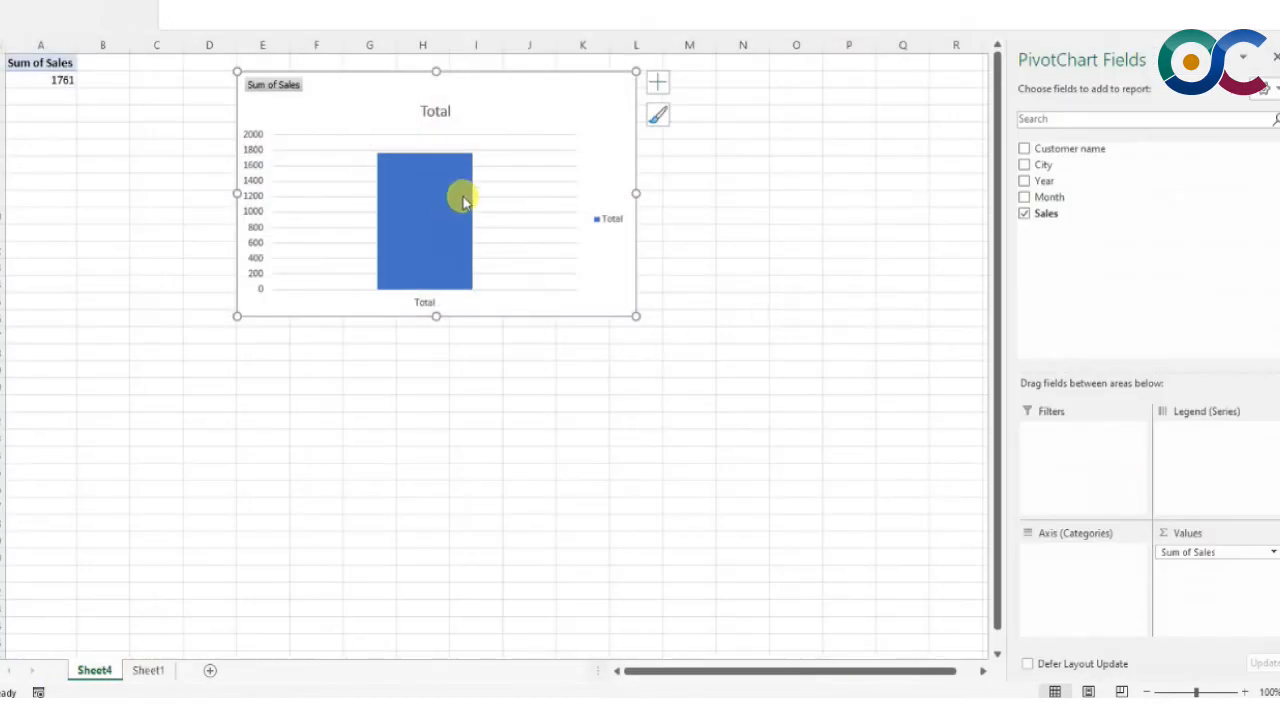
- Add data labels to the Sales column, positioned at Outside End
mouse_move(414, 166)
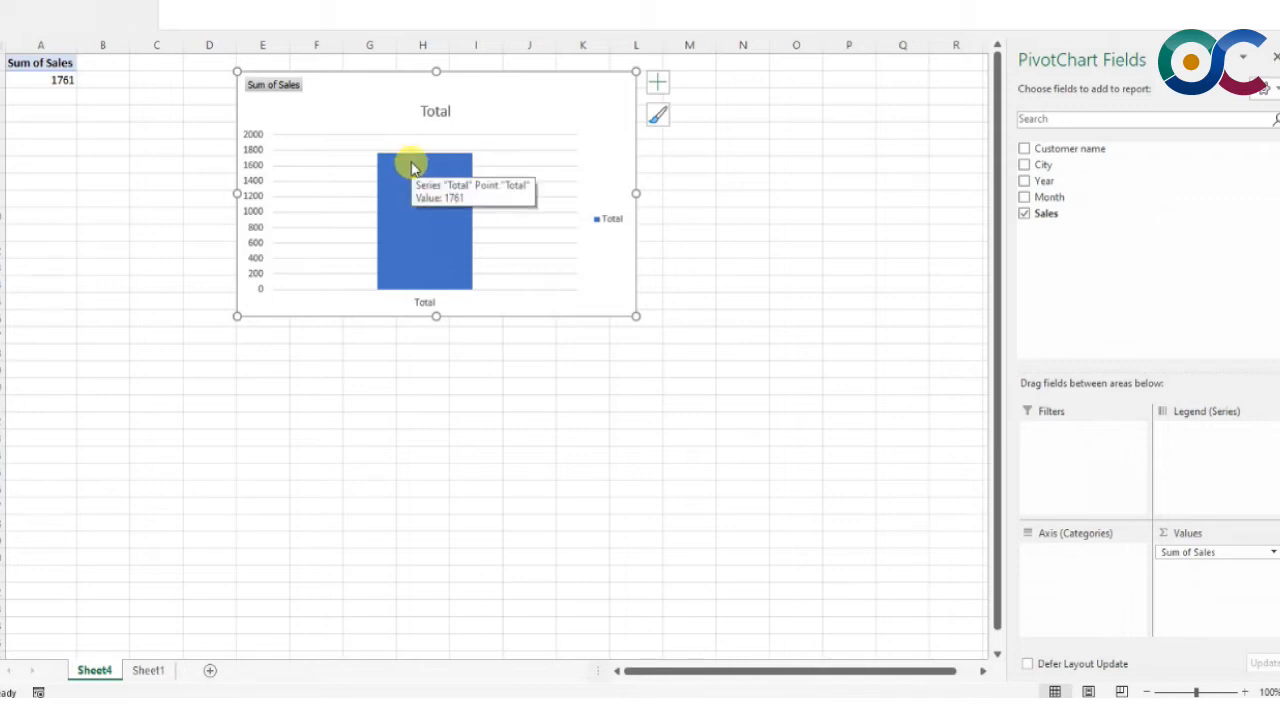
right_click(413, 167)
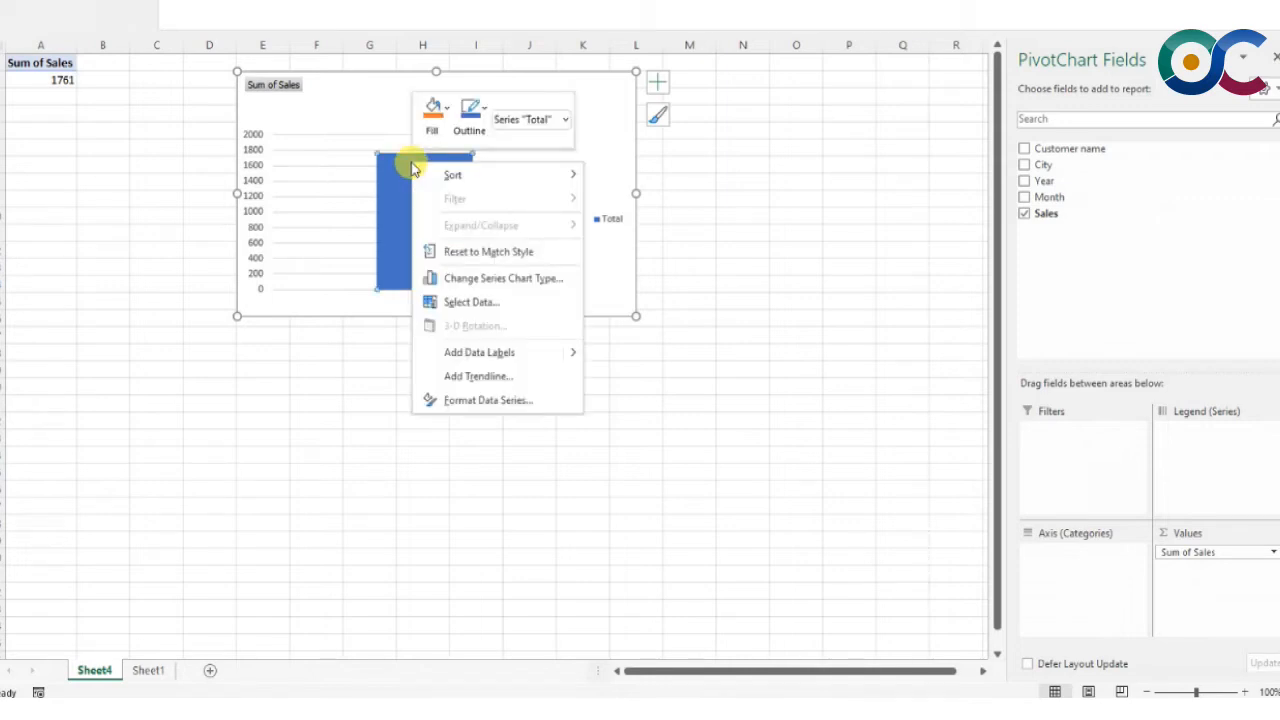
left_click(657, 82)
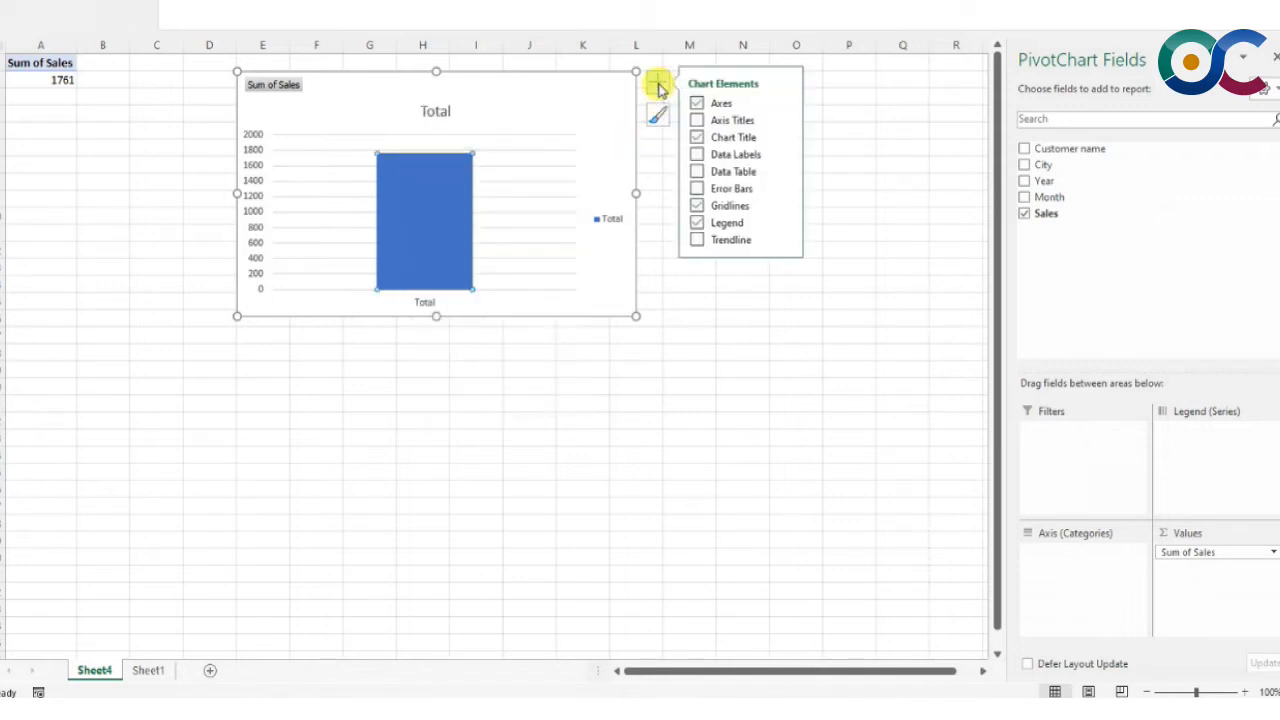
left_click(786, 155)
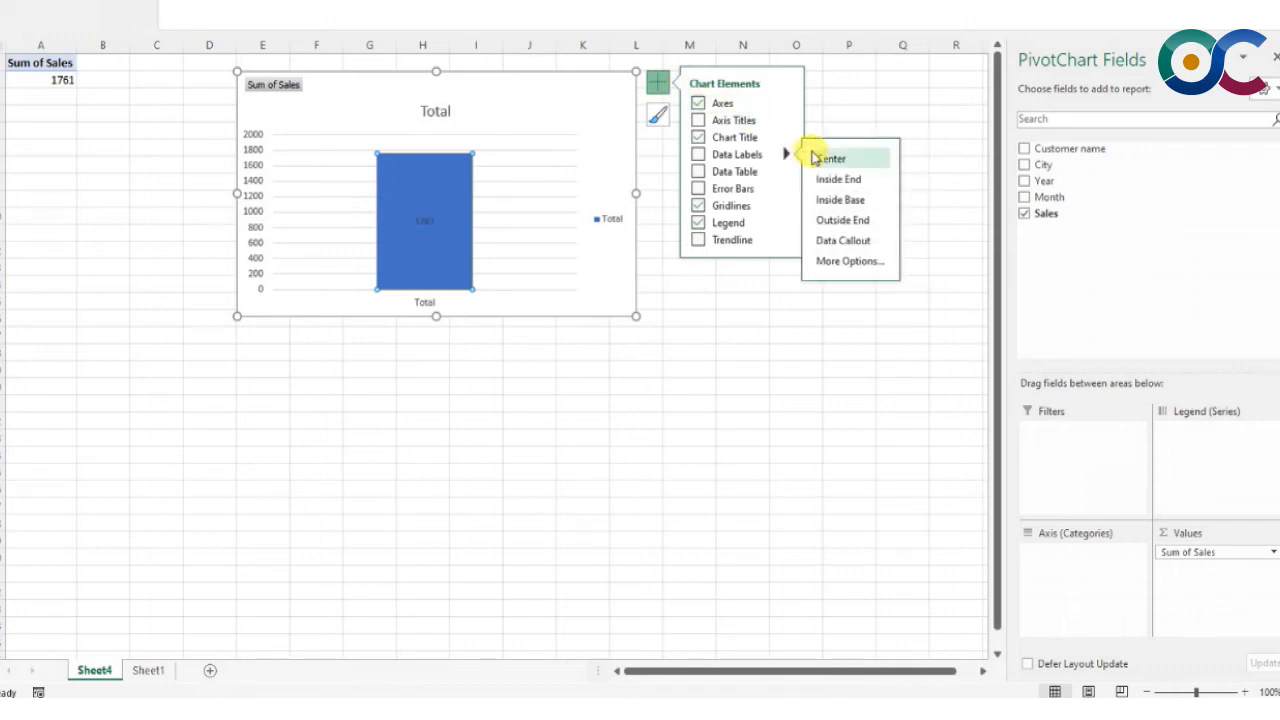
left_click(853, 222)
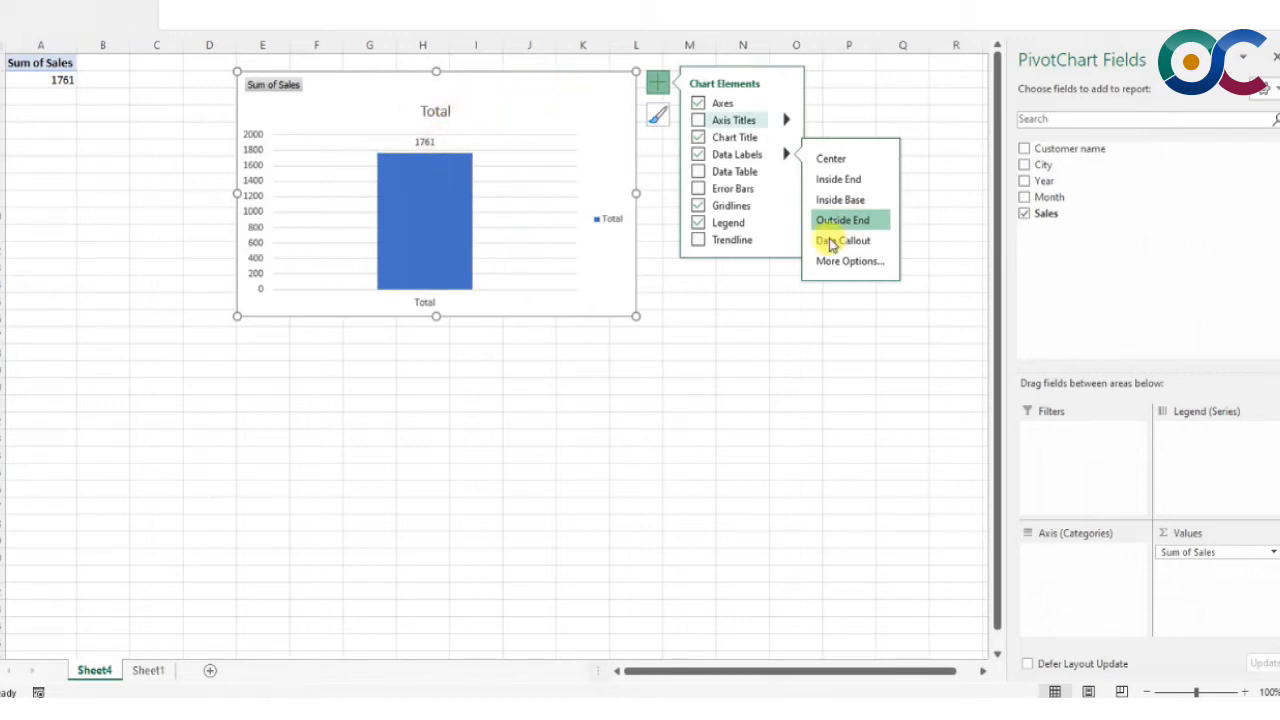
left_click(778, 378)
left_click(572, 97)
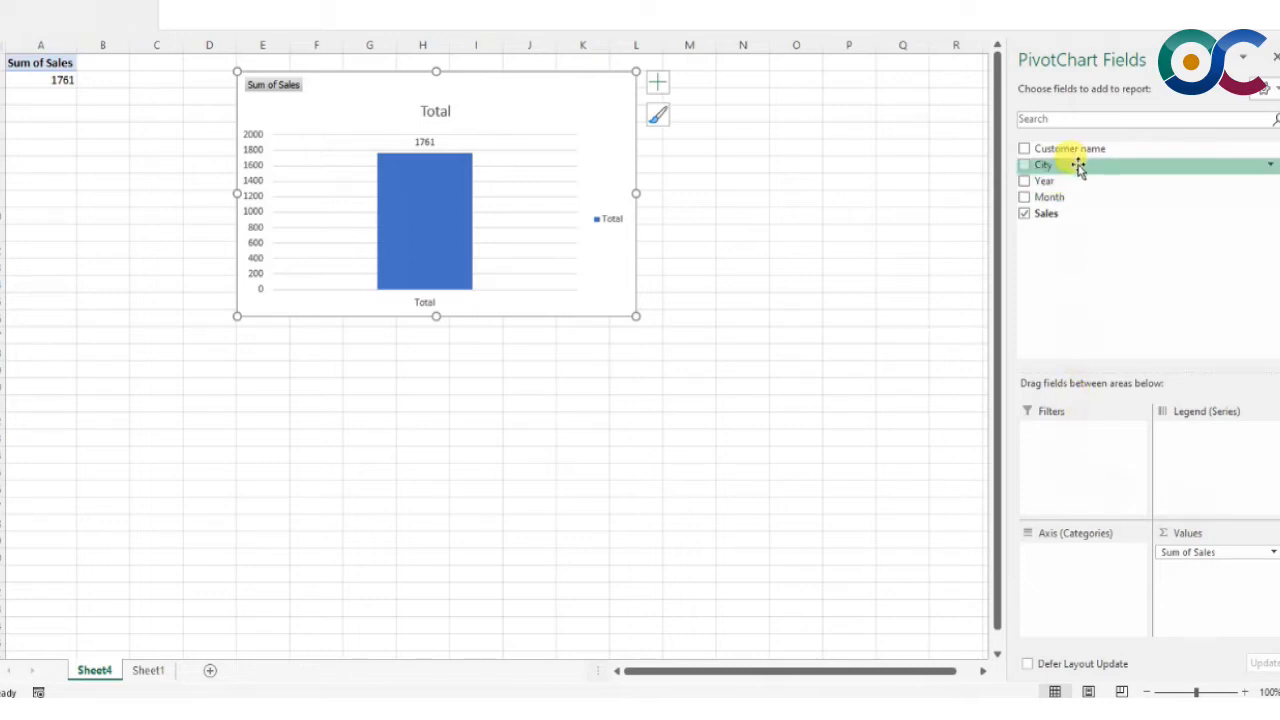
- Add the Customer name field to the chart's axis categories and enlarge the chart
left_click_drag(1071, 149, 1100, 558)
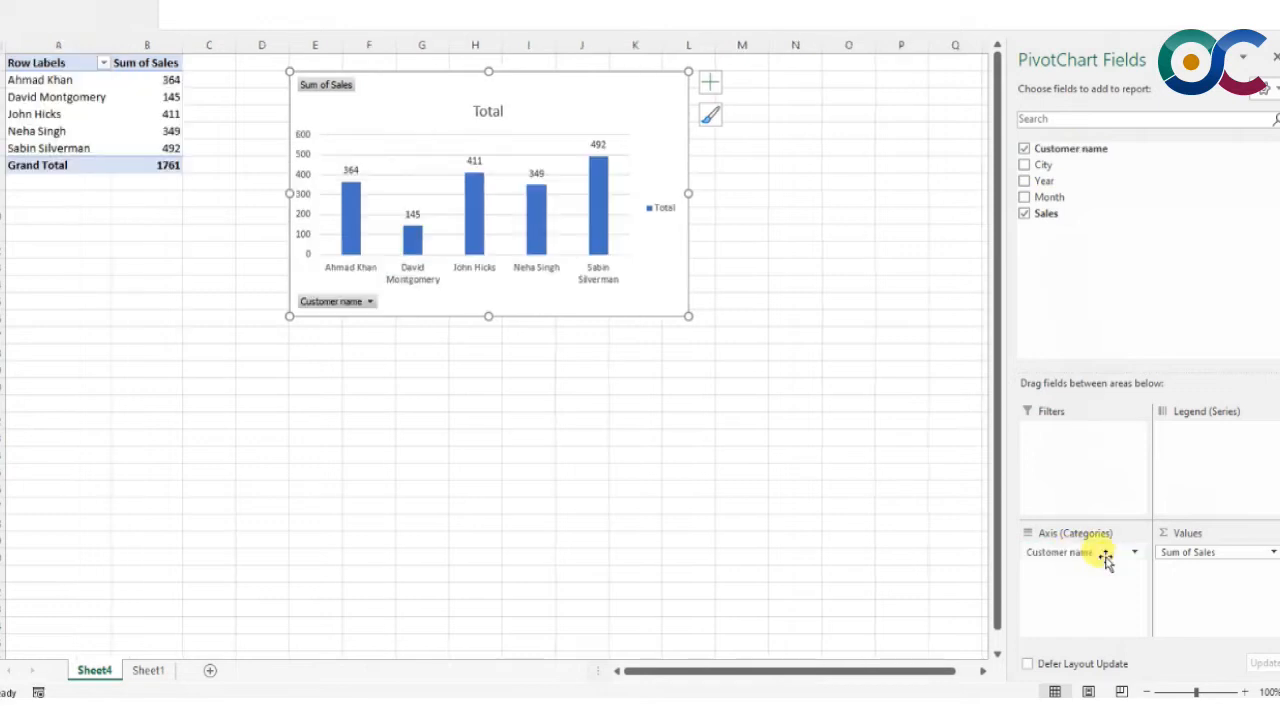
left_click_drag(687, 314, 845, 441)
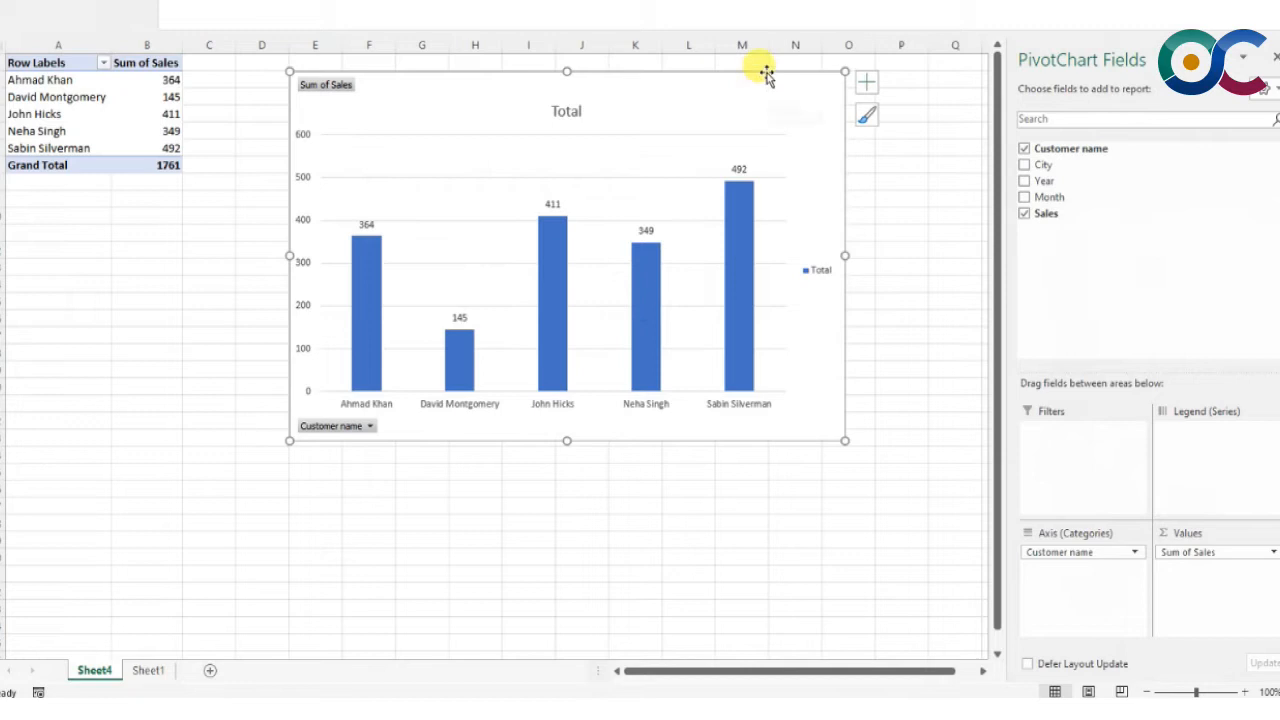
- Add a primary vertical axis title to the chart and name it Sales in USD
left_click(862, 86)
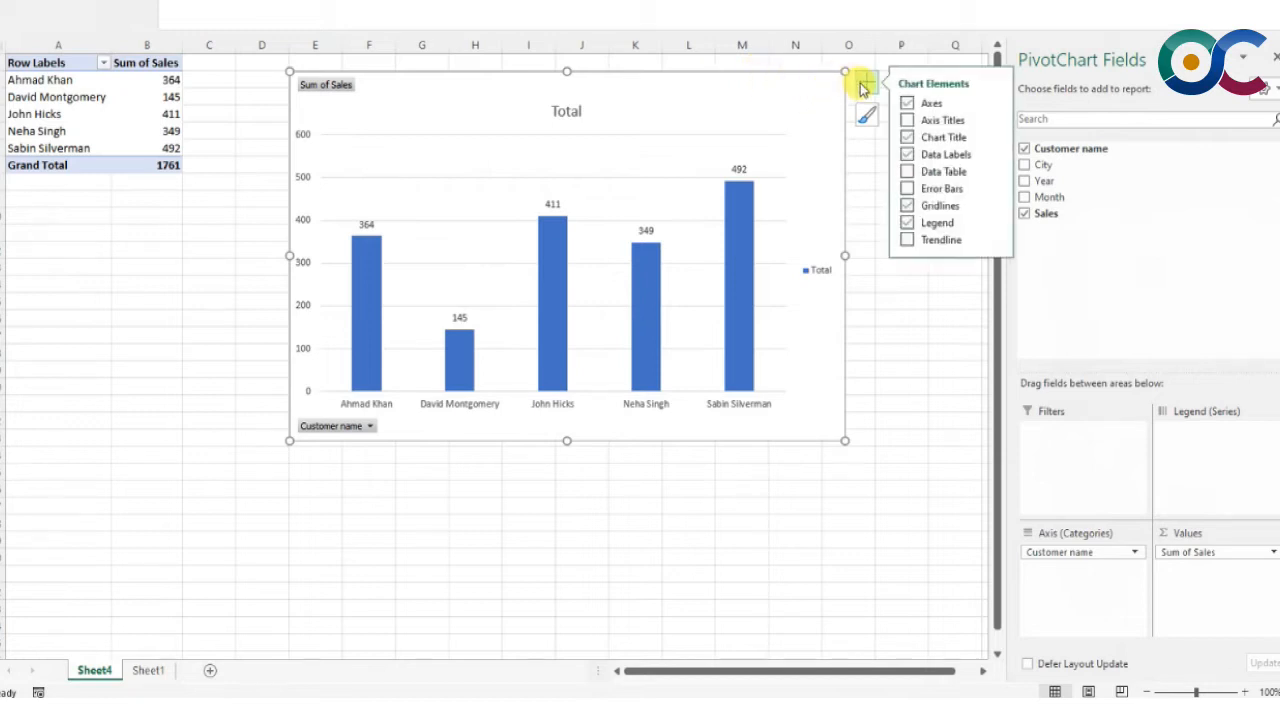
left_click(997, 122)
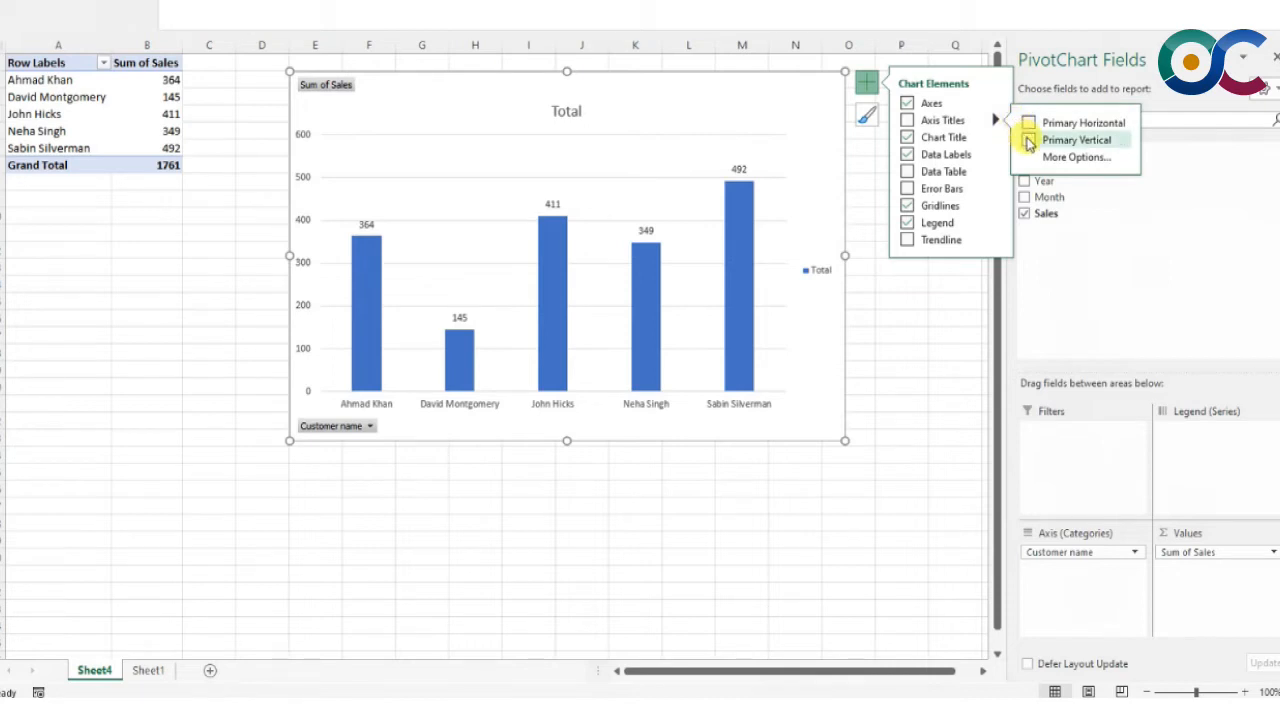
left_click(1028, 140)
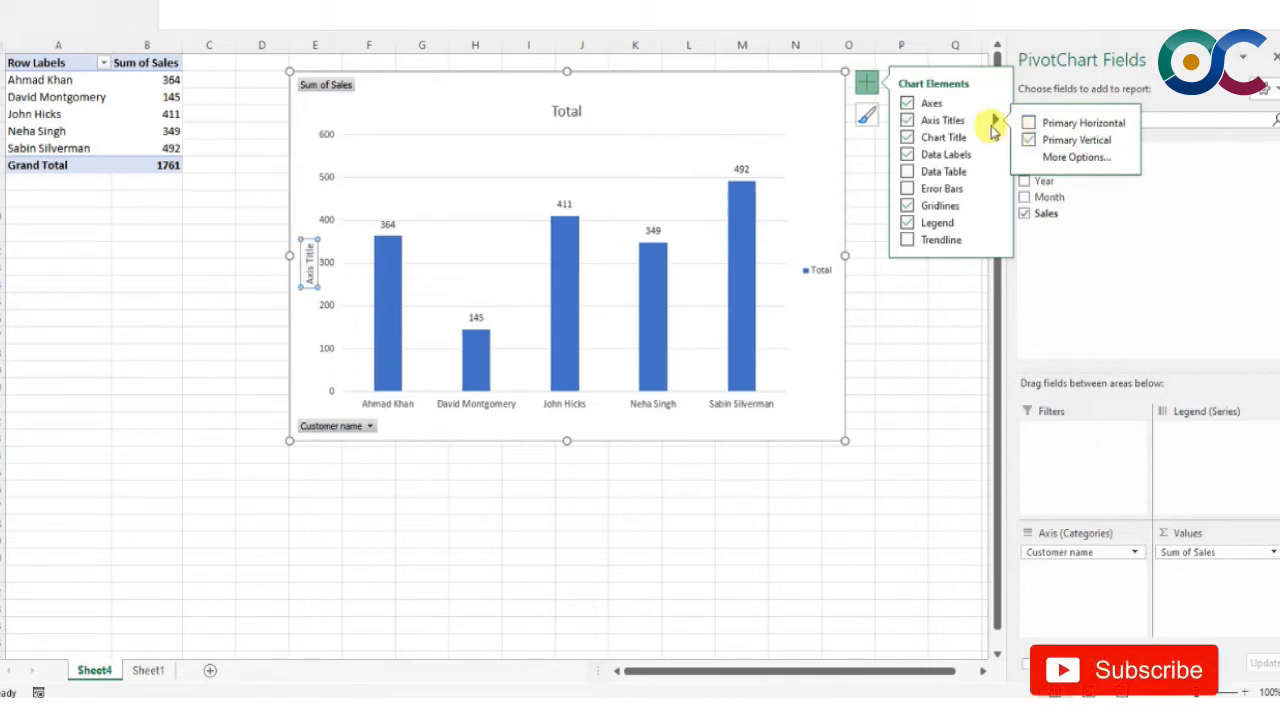
key("Escape")
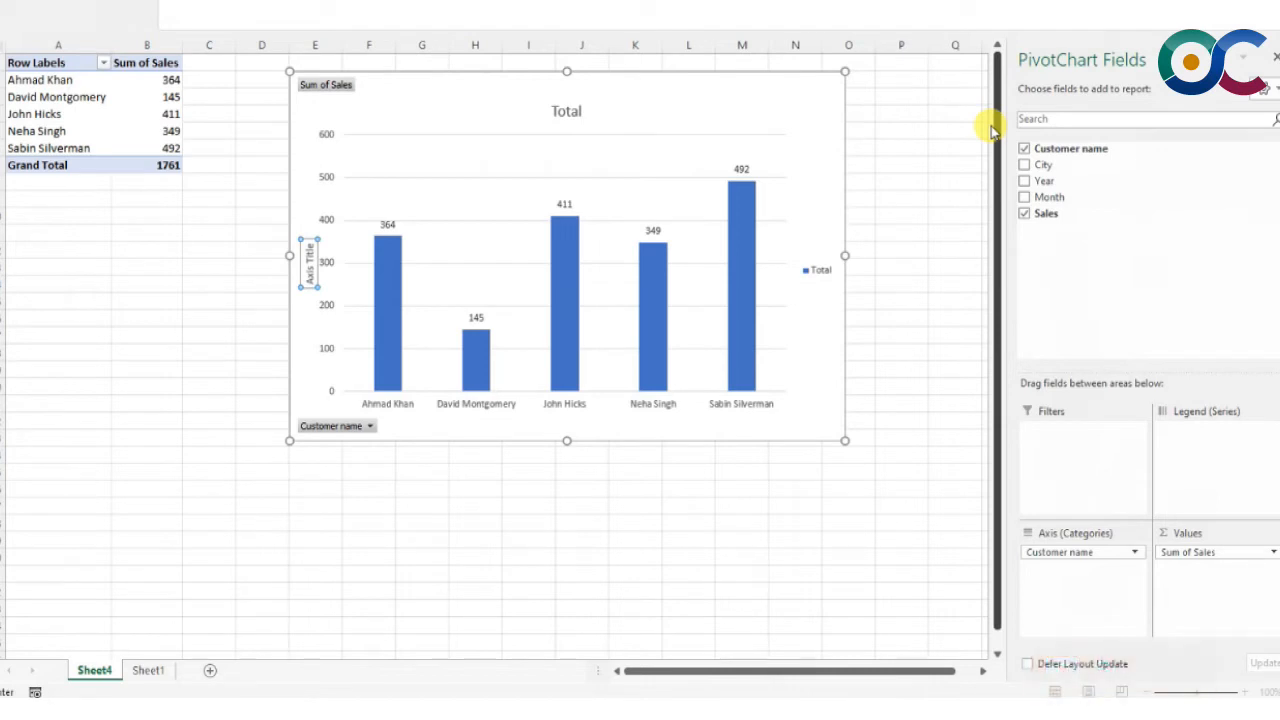
key("Return")
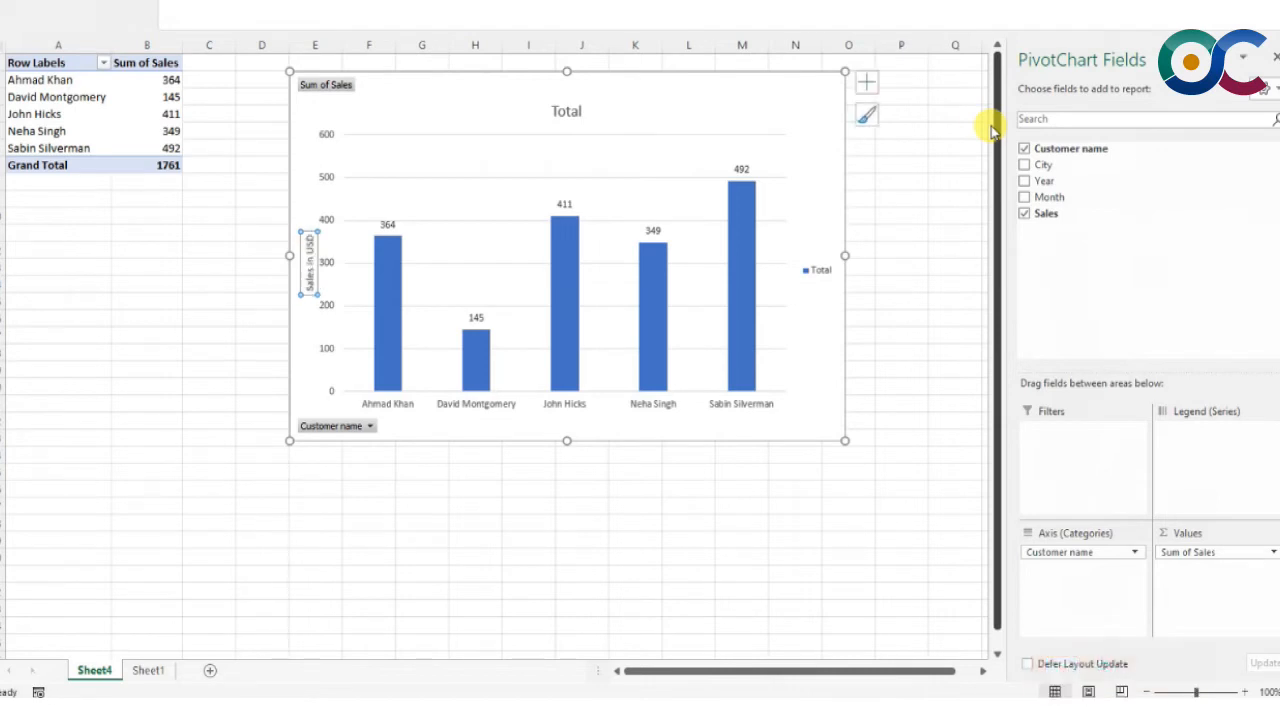
left_click(814, 90)
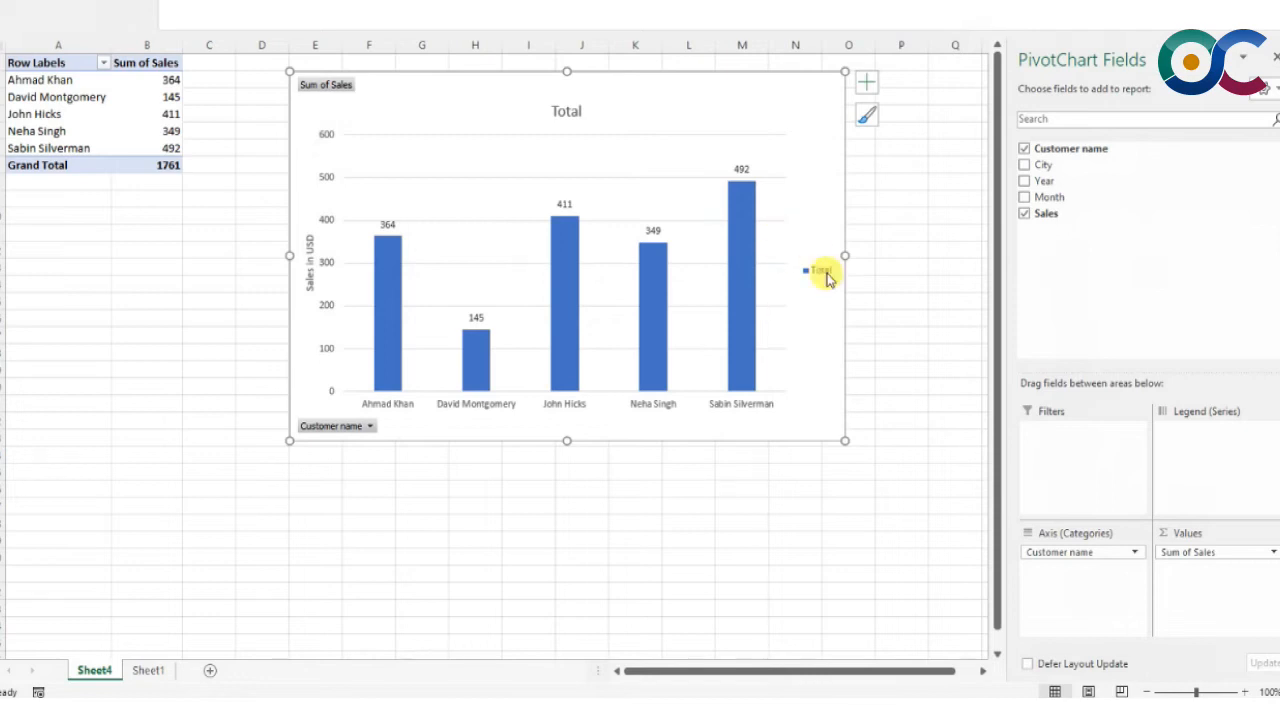
left_click(836, 434)
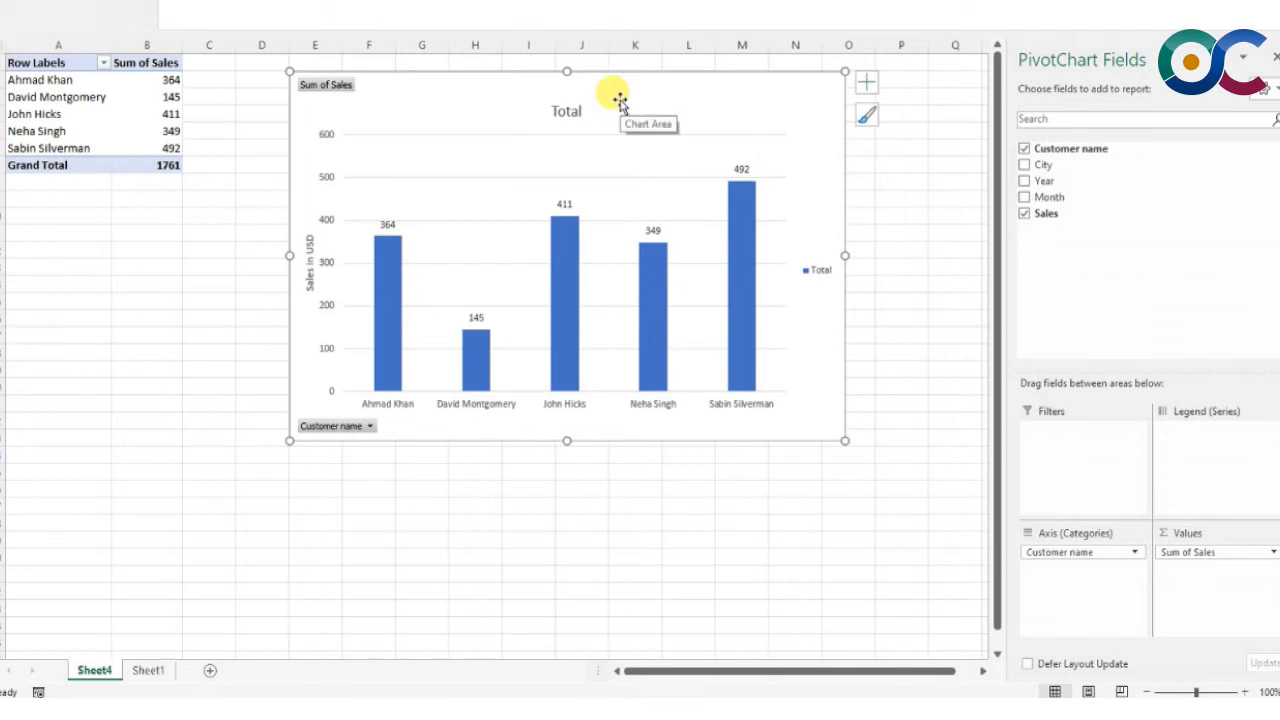
- Format the chart's data series so that the fill colors vary by point
right_click(769, 85)
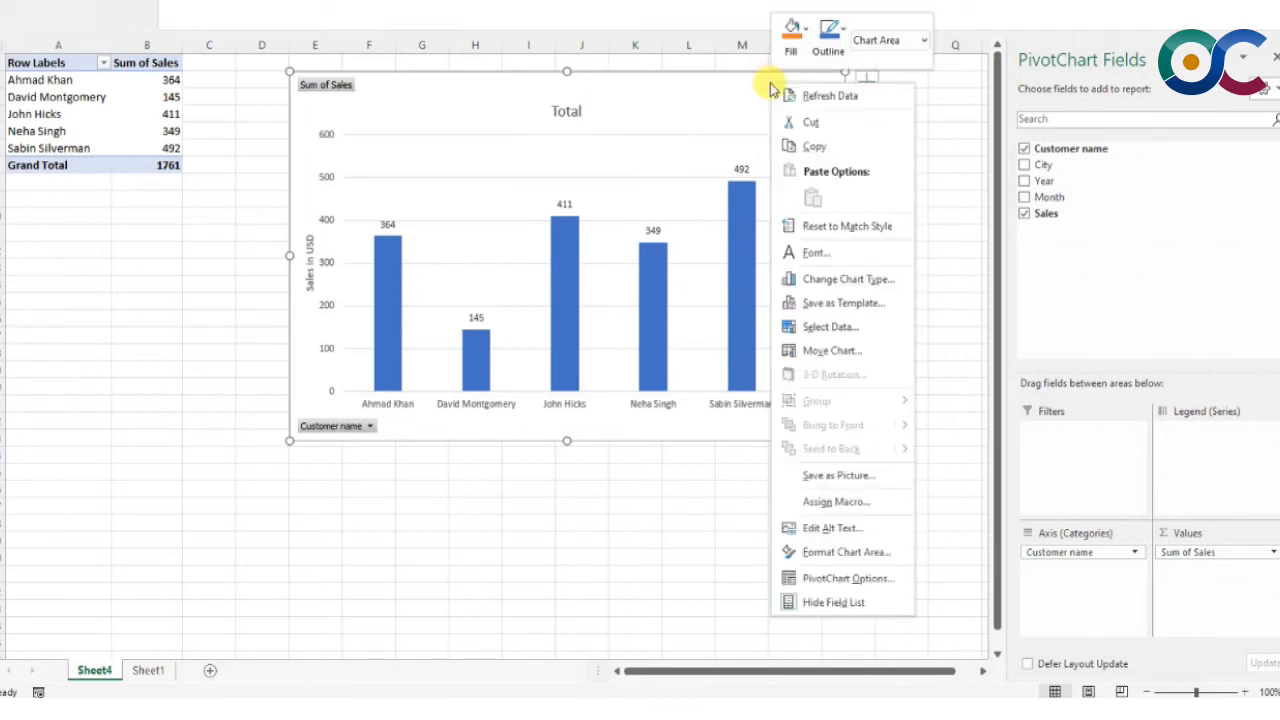
left_click(847, 553)
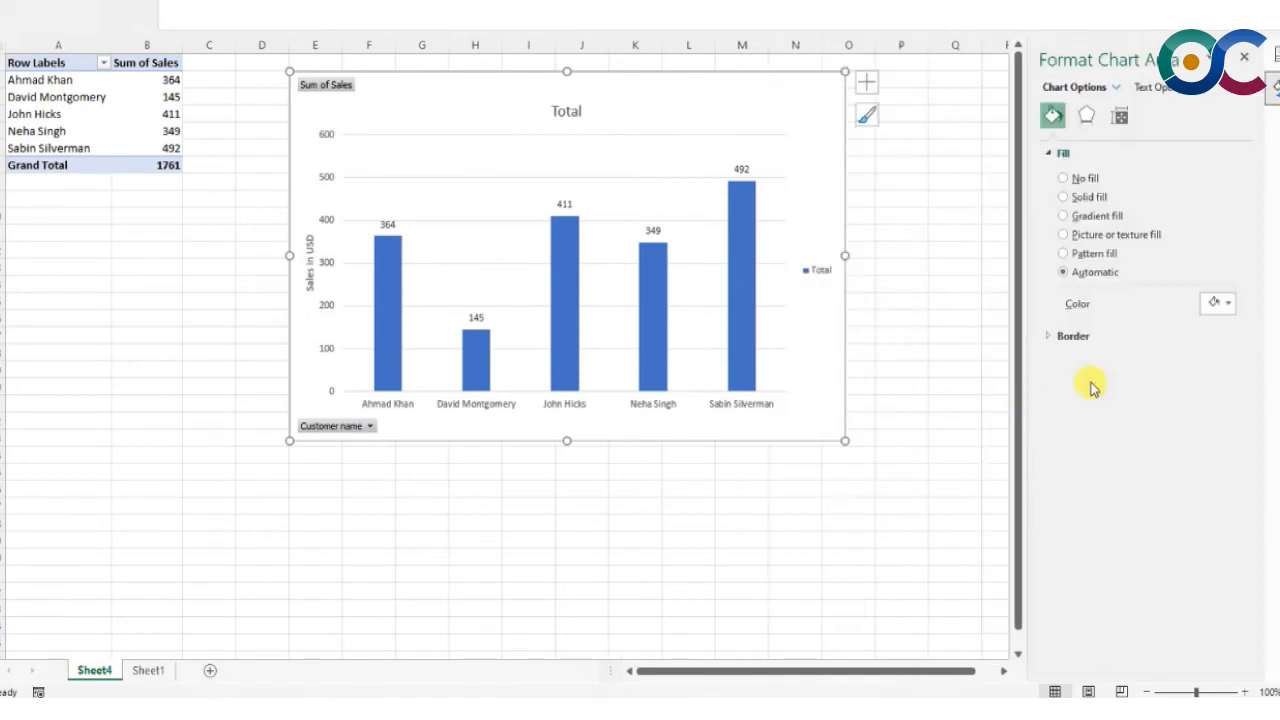
left_click(748, 212)
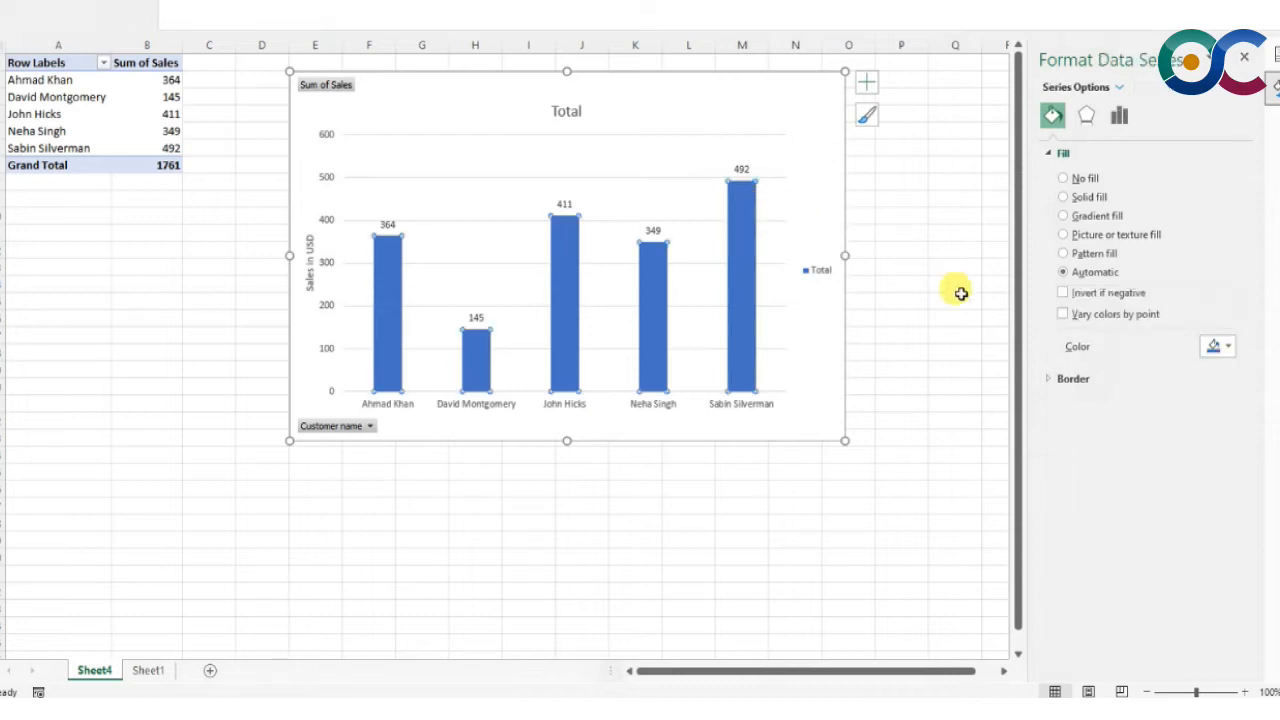
left_click(1064, 316)
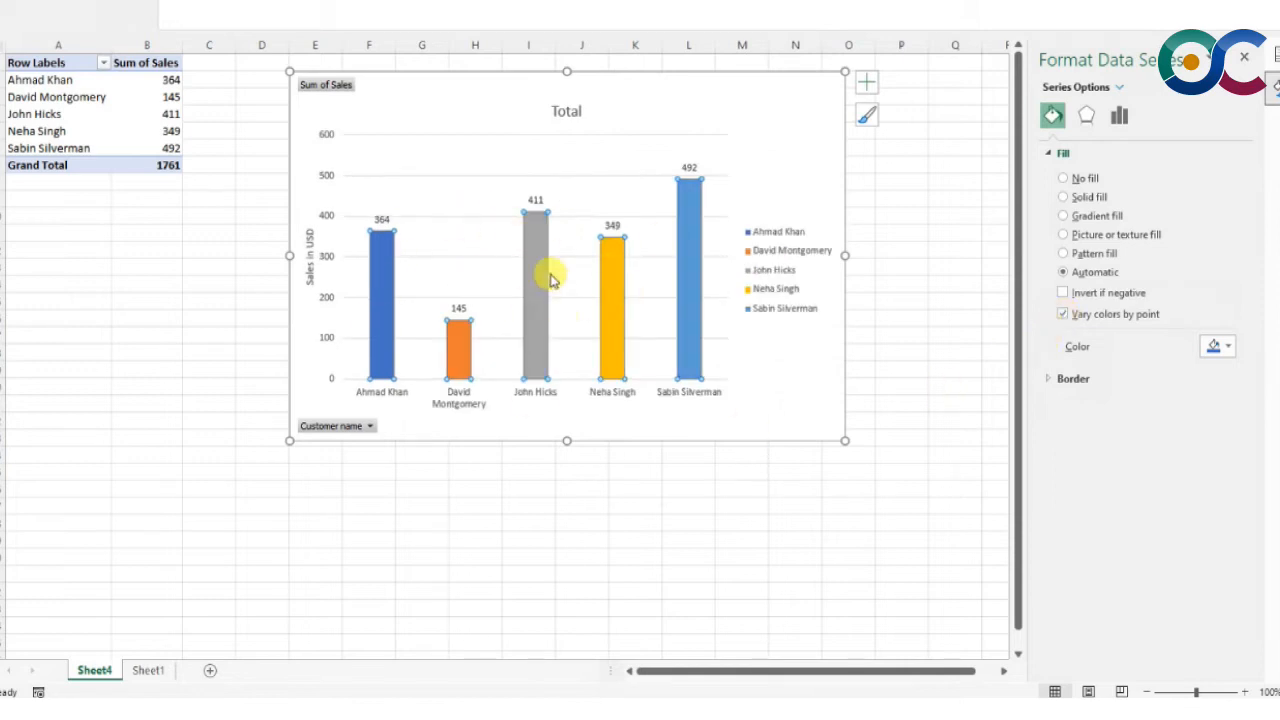
left_click(777, 396)
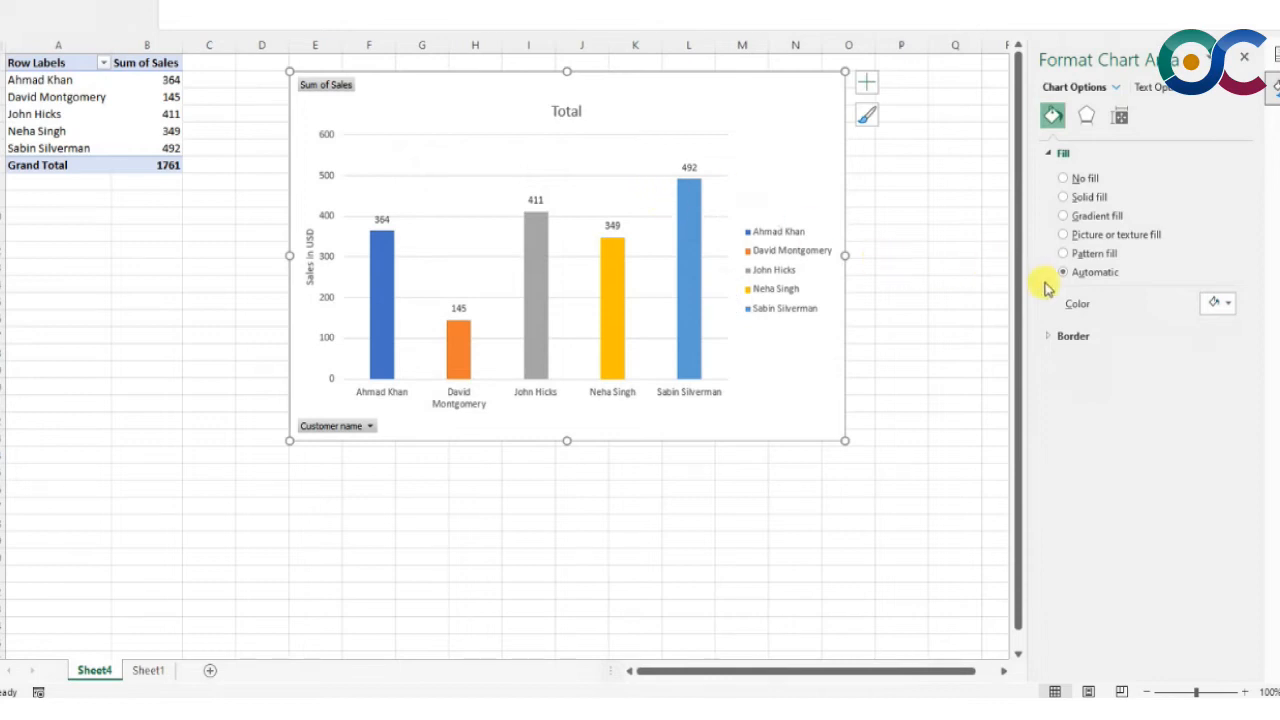
- Turn off varying colors by point for the data series and close the formatting options
left_click(700, 230)
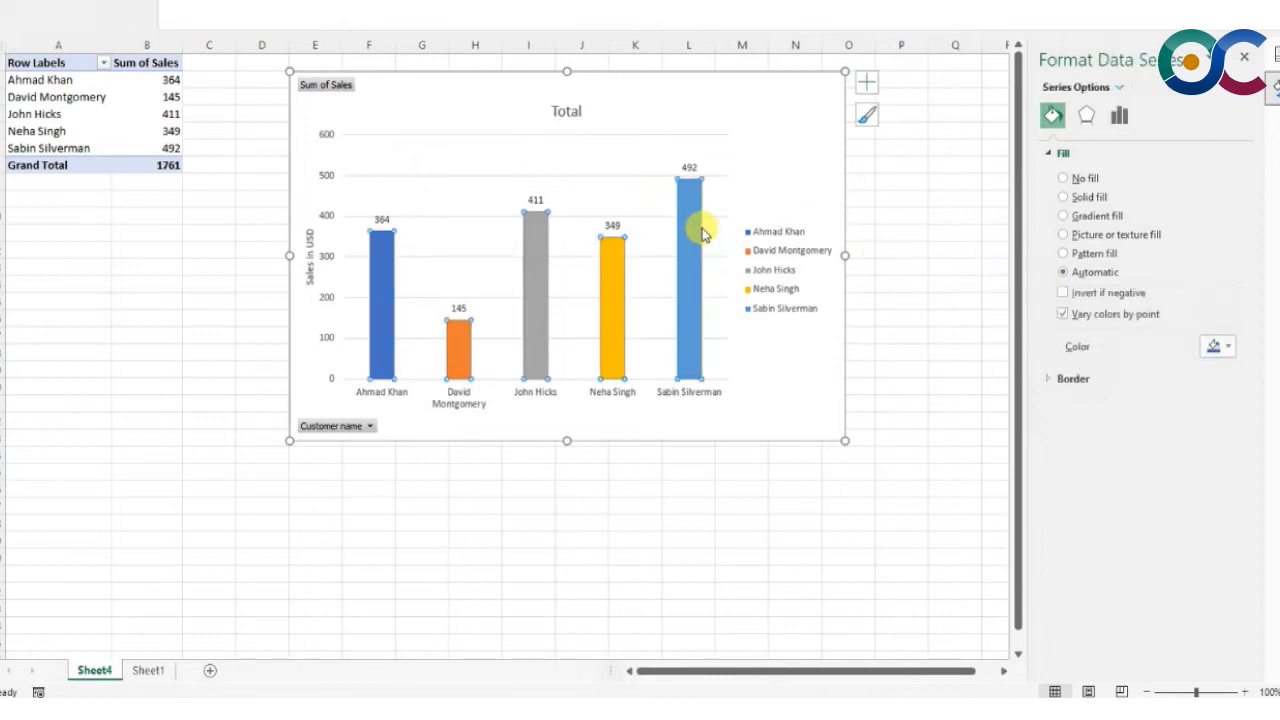
left_click(1063, 316)
left_click(813, 315)
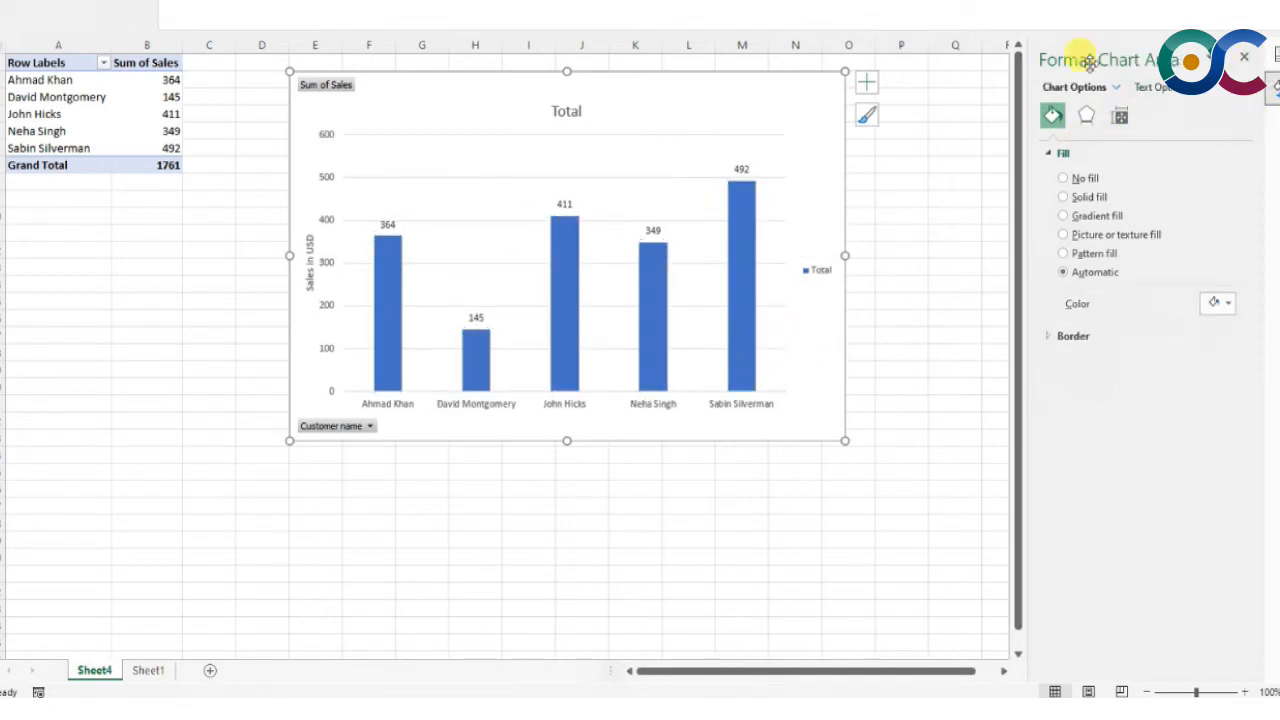
left_click(1244, 64)
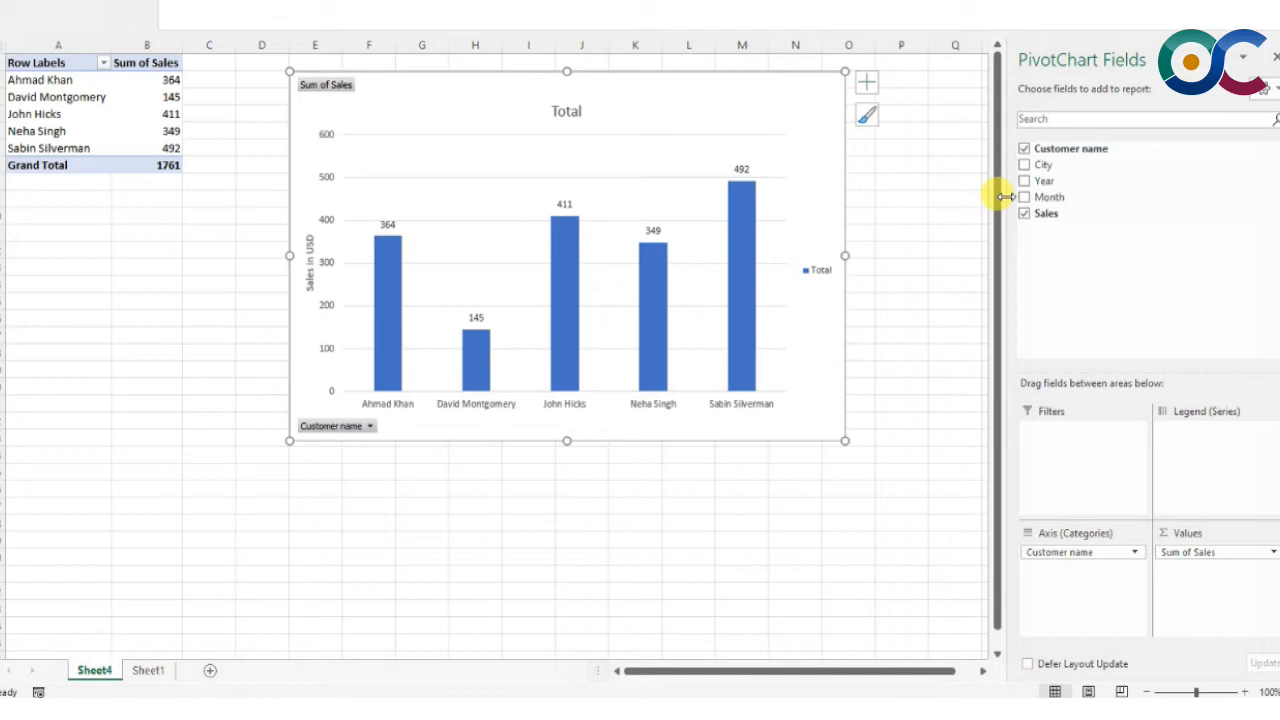
- Add the Year field below Customer name in the axis categories and enlarge the chart
left_click_drag(1050, 180, 1082, 570)
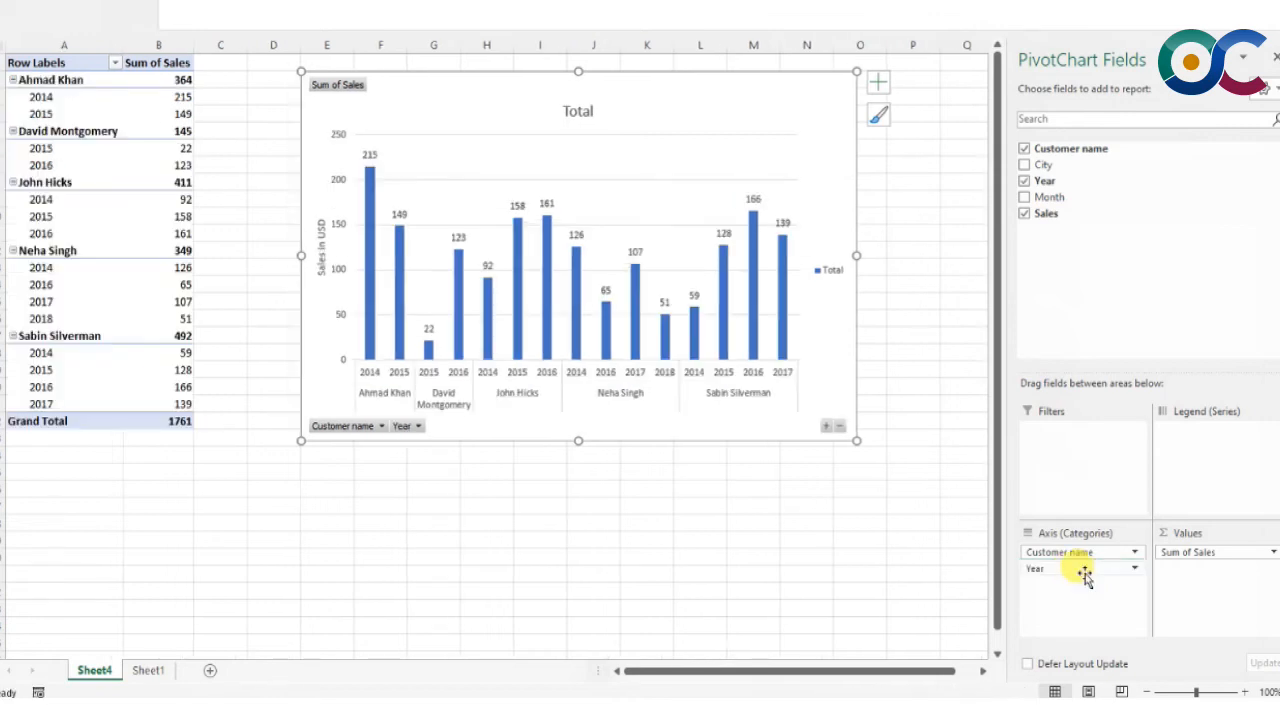
left_click_drag(283, 487, 256, 526)
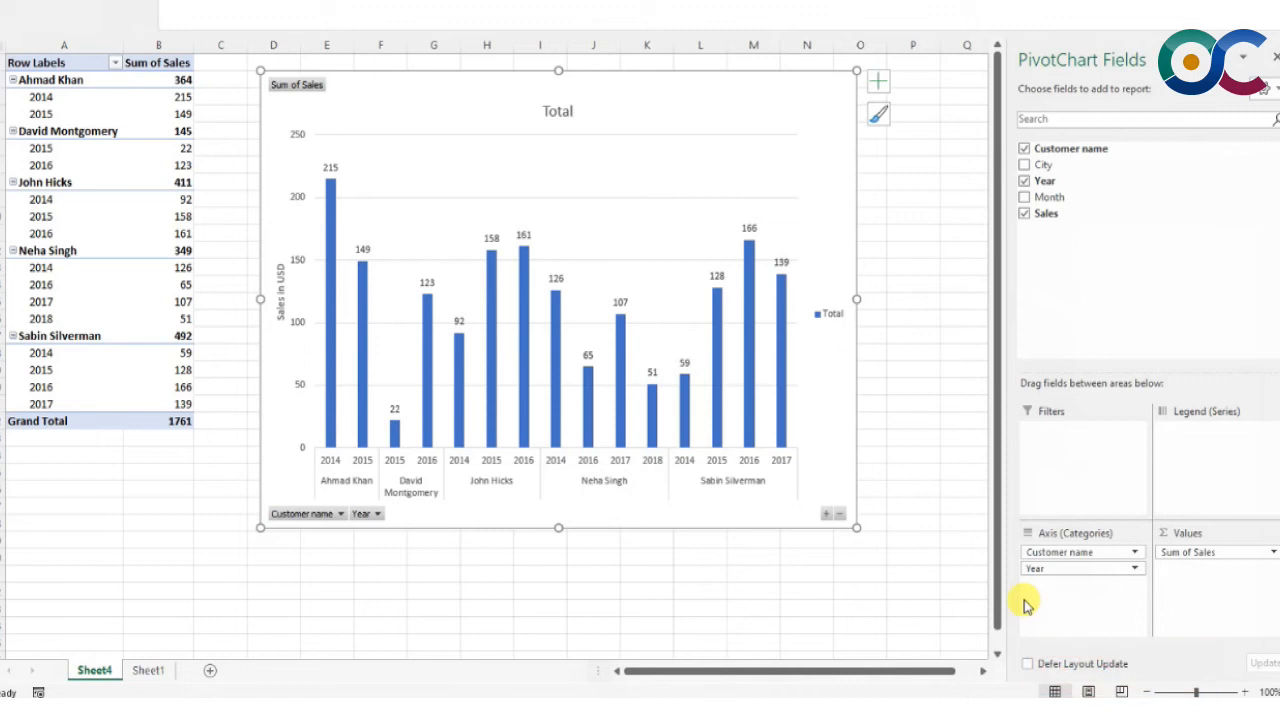
- Move the Year field from the axis categories to the legend series and widen the chart
left_click_drag(1035, 578, 1158, 488)
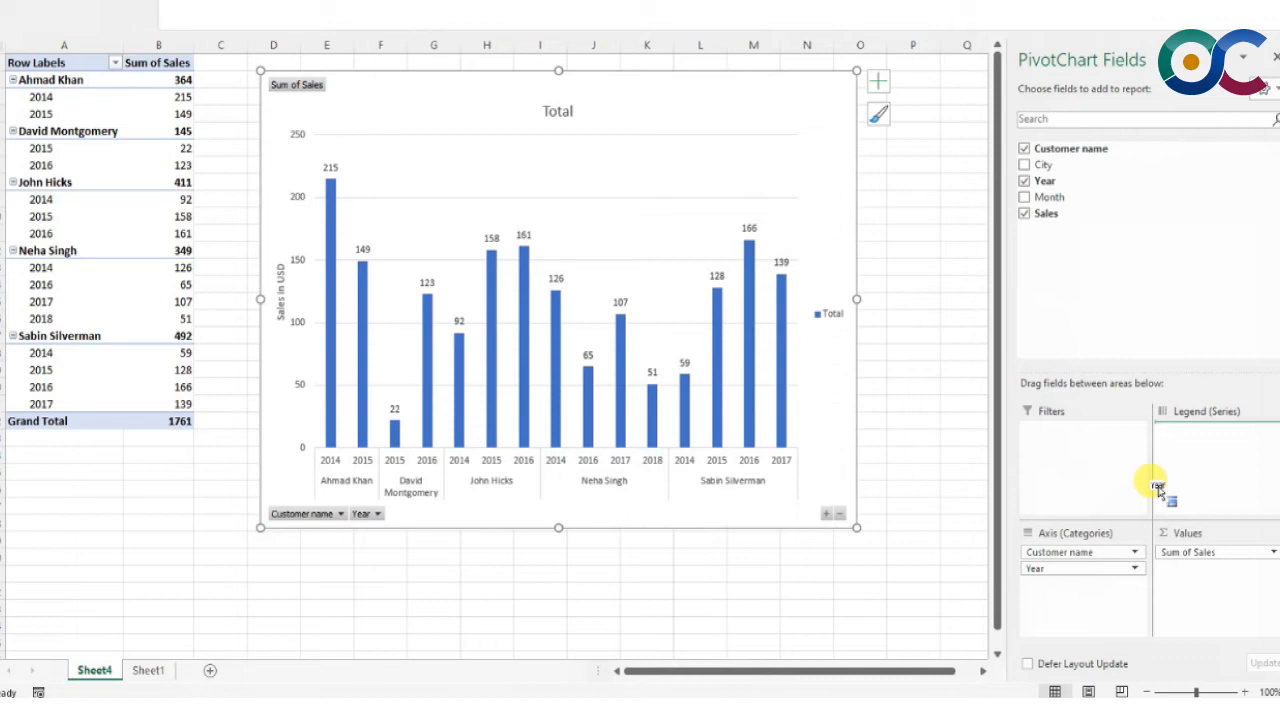
left_click_drag(1158, 488, 1174, 472)
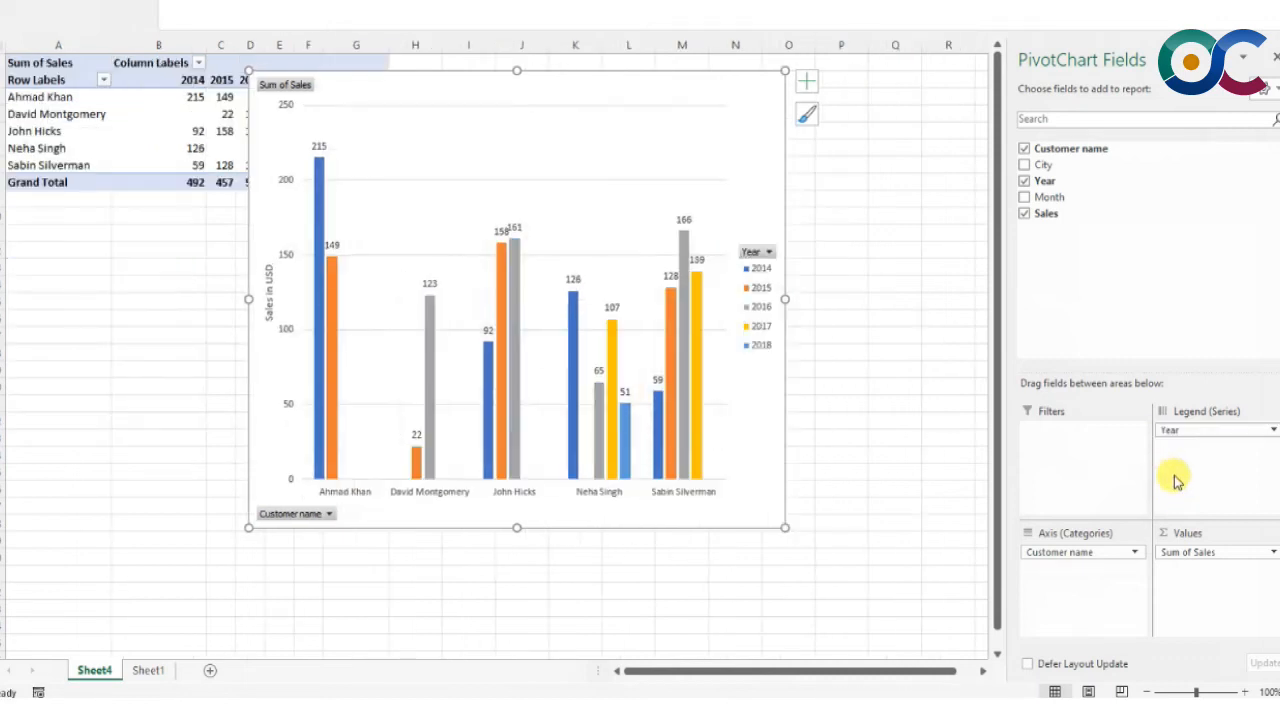
left_click_drag(835, 524, 935, 500)
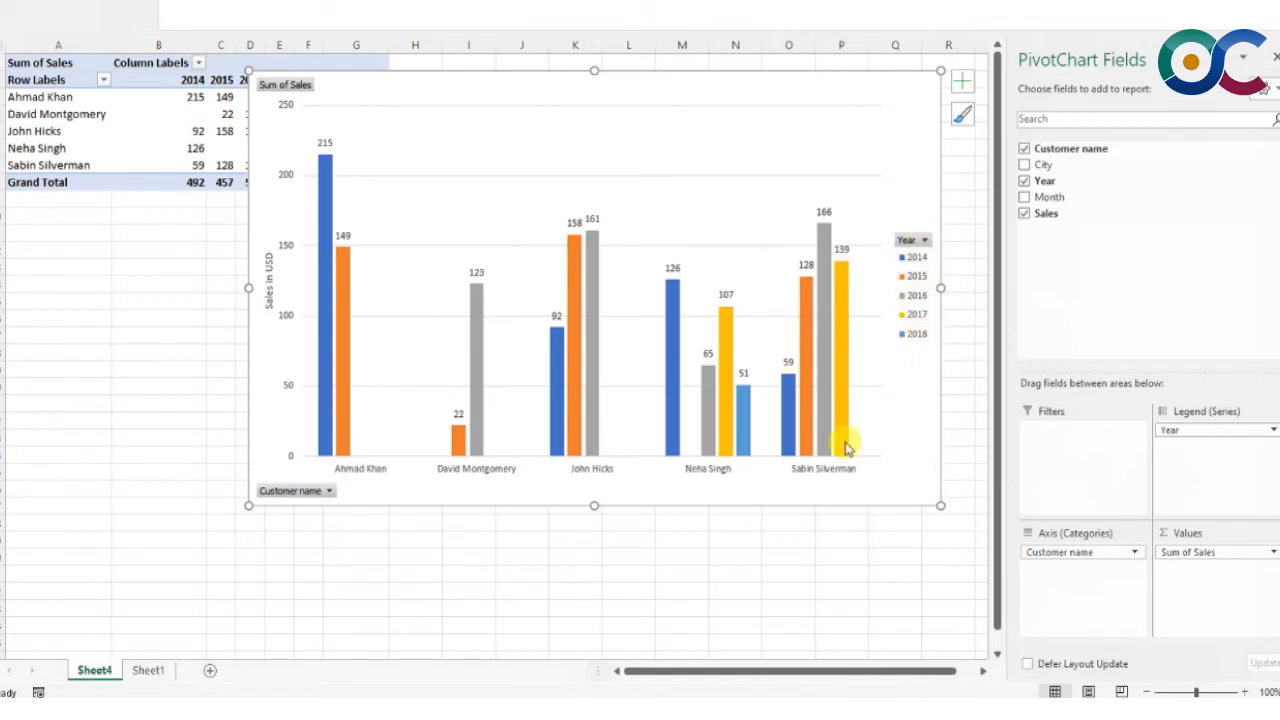
- Swap the two fields so that Year is the axis category and Customer name is the legend series
left_click_drag(1057, 551, 1085, 558)
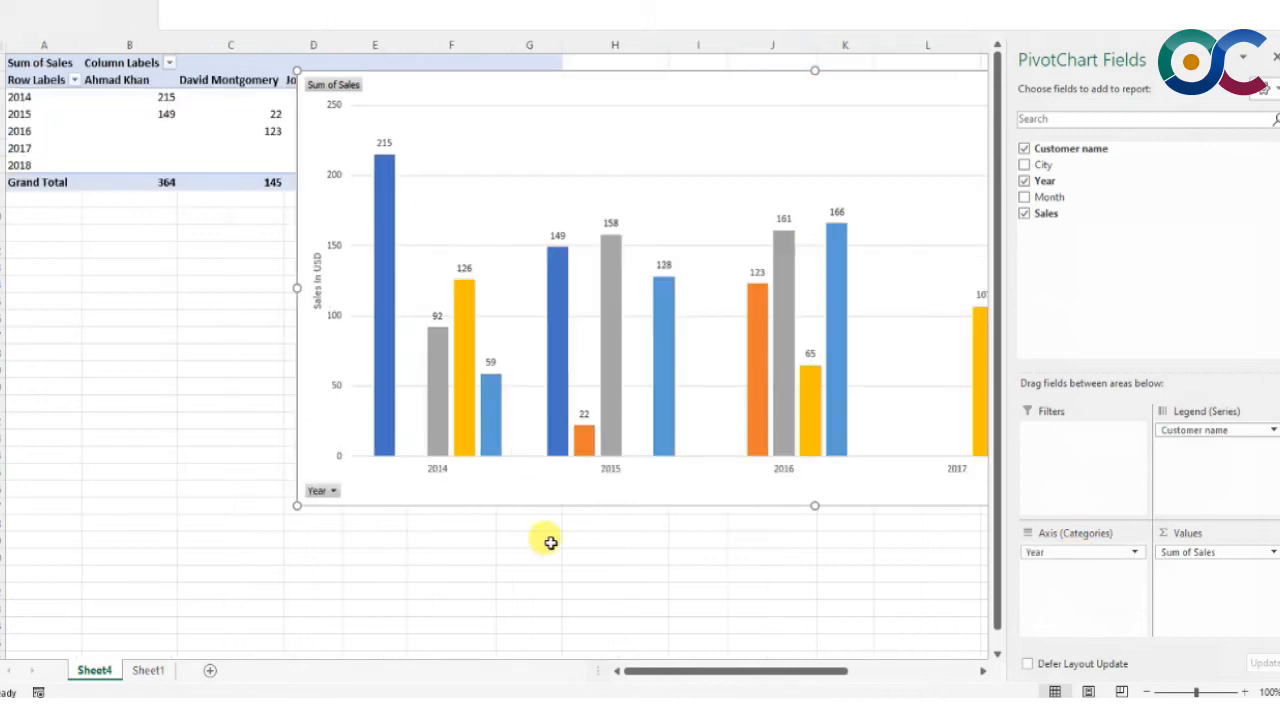
- Reposition the chart on the sheet and adjust its size so the whole plot and the customer legend are in view
left_click_drag(557, 497, 345, 551)
left_click_drag(97, 567, 110, 507)
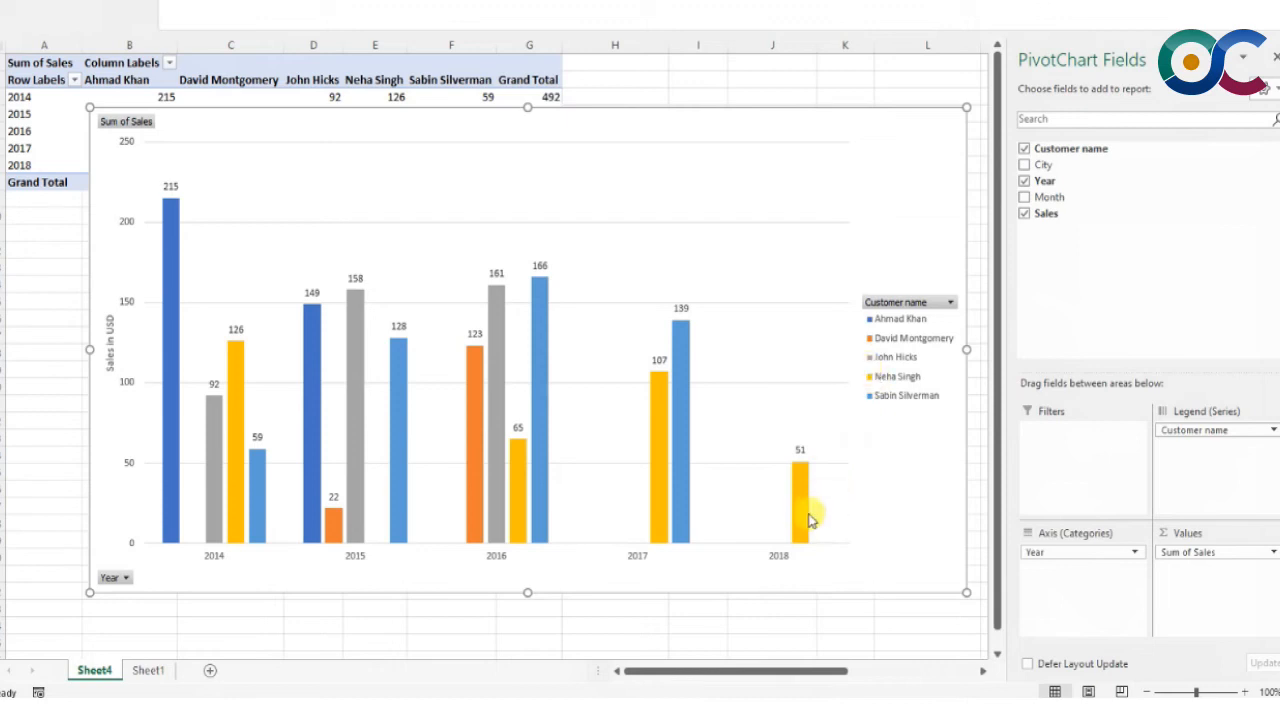
mouse_move(802, 518)
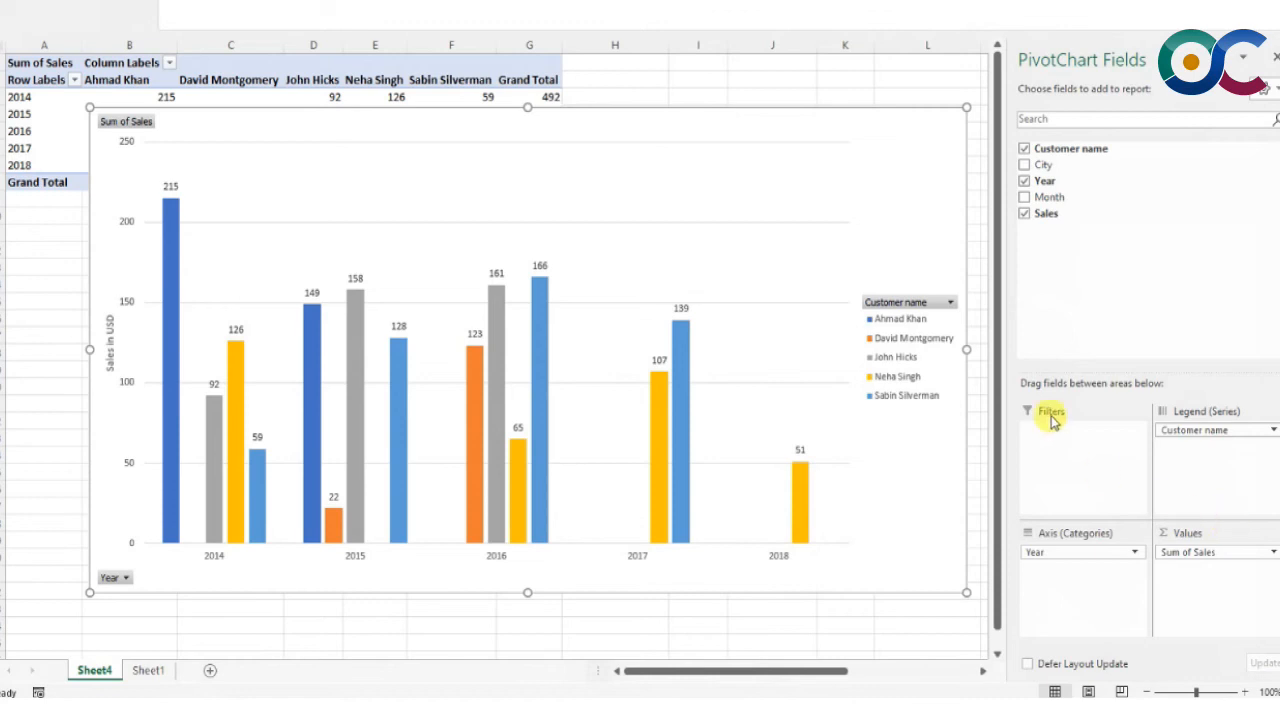
- Filter the chart's Customer name field to exclude the first customer in the list
left_click(953, 306)
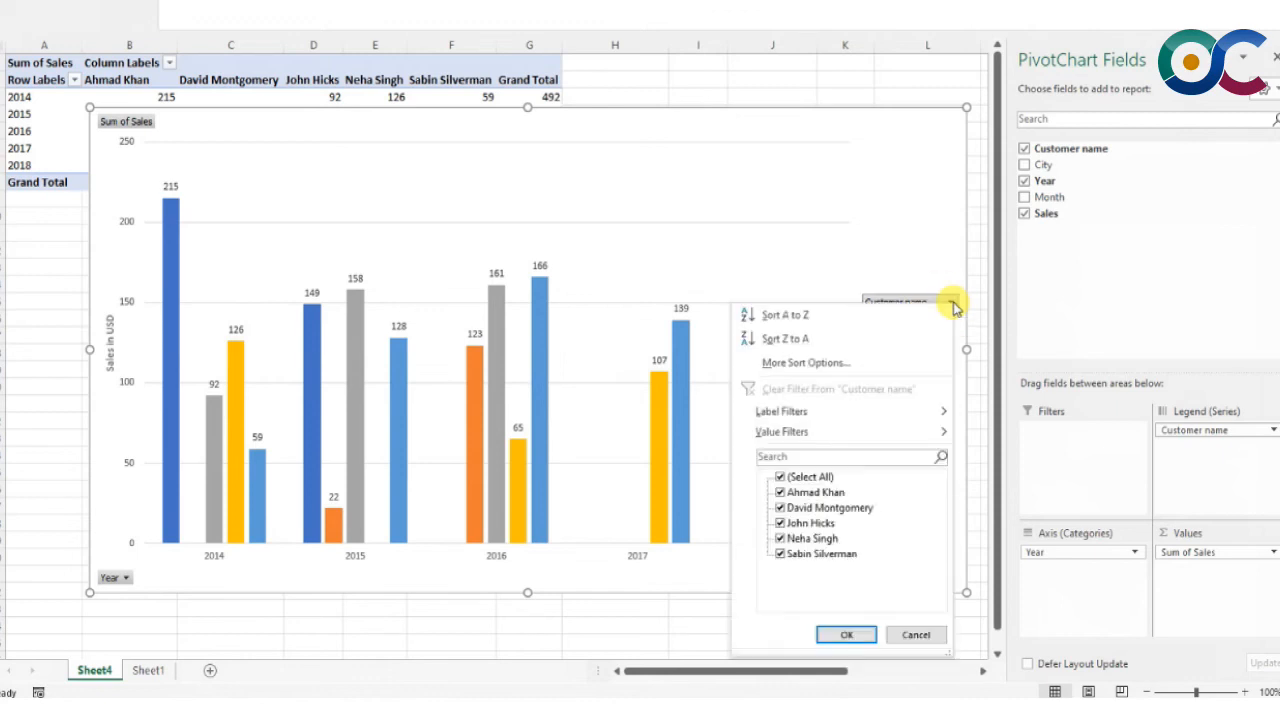
left_click(779, 492)
left_click(834, 635)
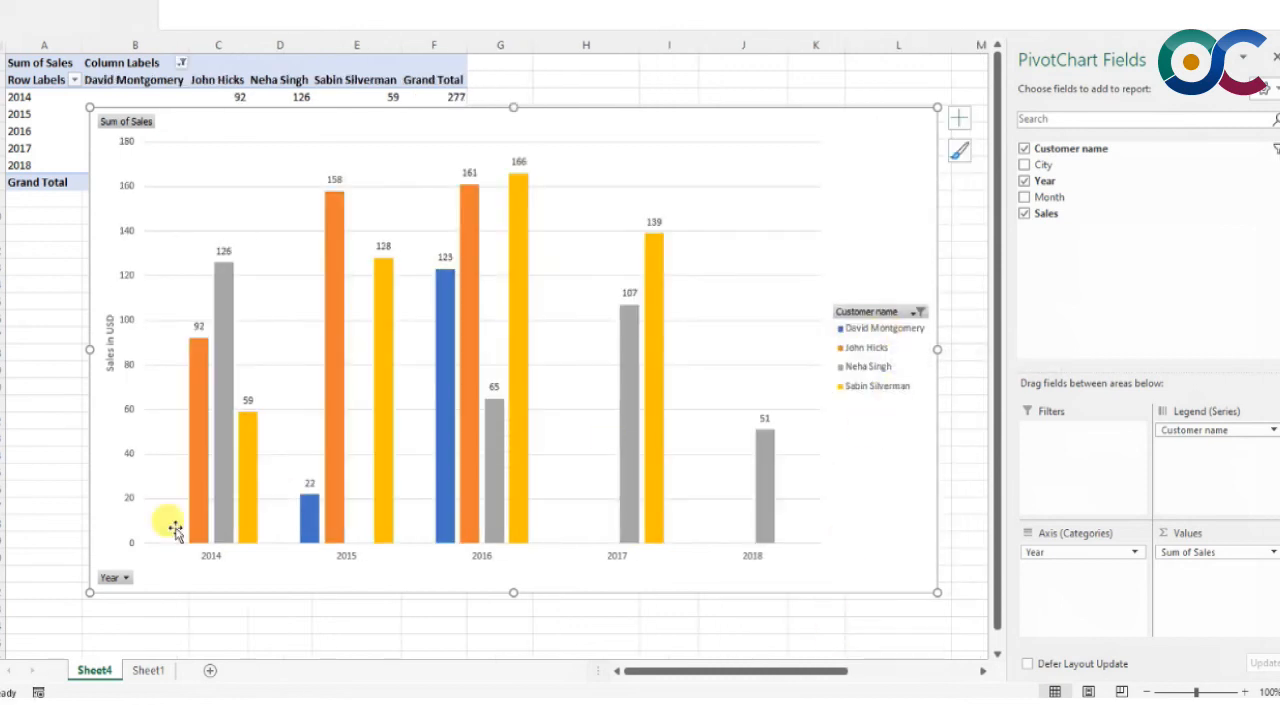
- Filter the chart's Year field to exclude 2014, 2015 and 2016, keeping only 2017 and 2018
left_click(115, 580)
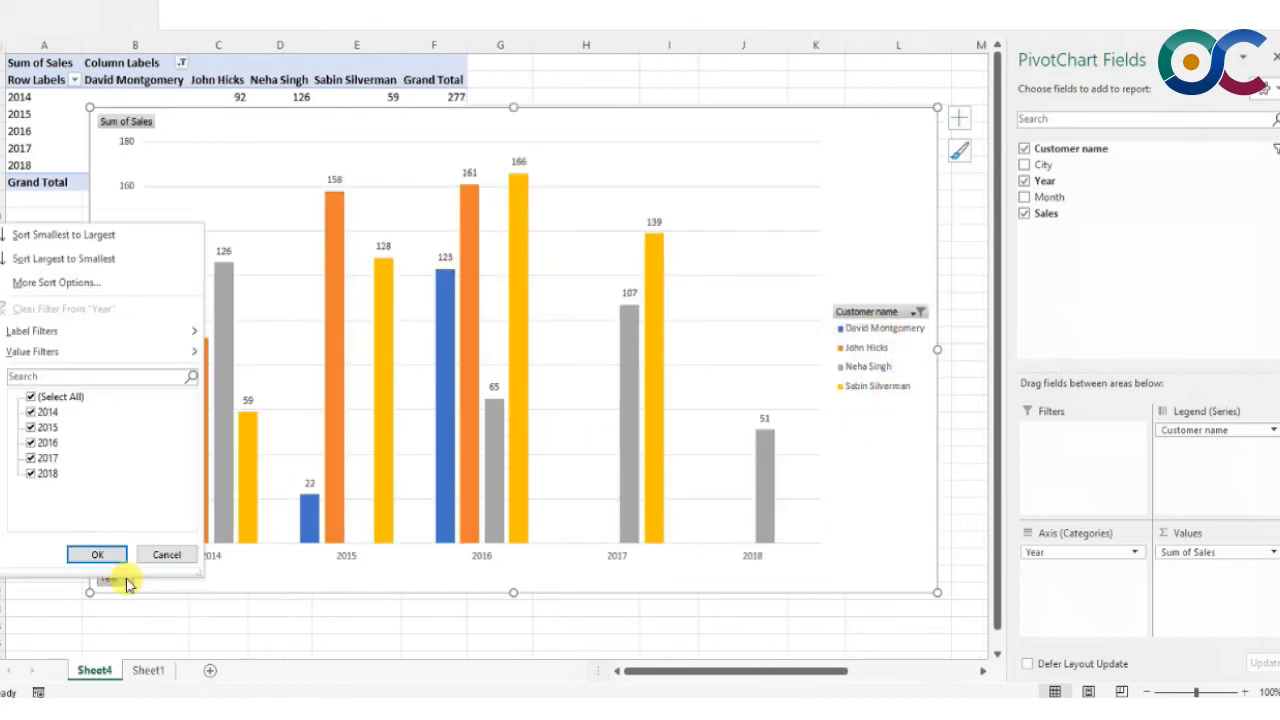
left_click(31, 412)
left_click(31, 427)
left_click(31, 442)
left_click(92, 553)
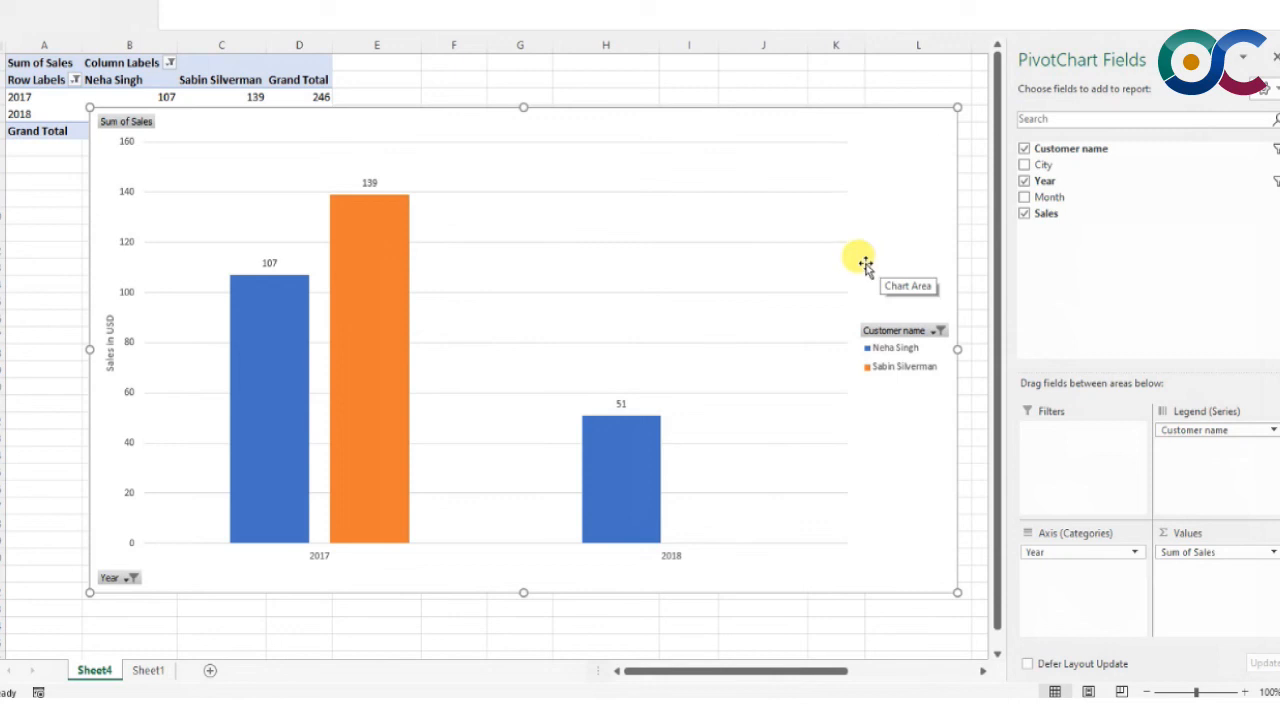
- Review the PivotChart's options for layout and format, totals and filters, display, and data, then close them without changes
right_click(904, 130)
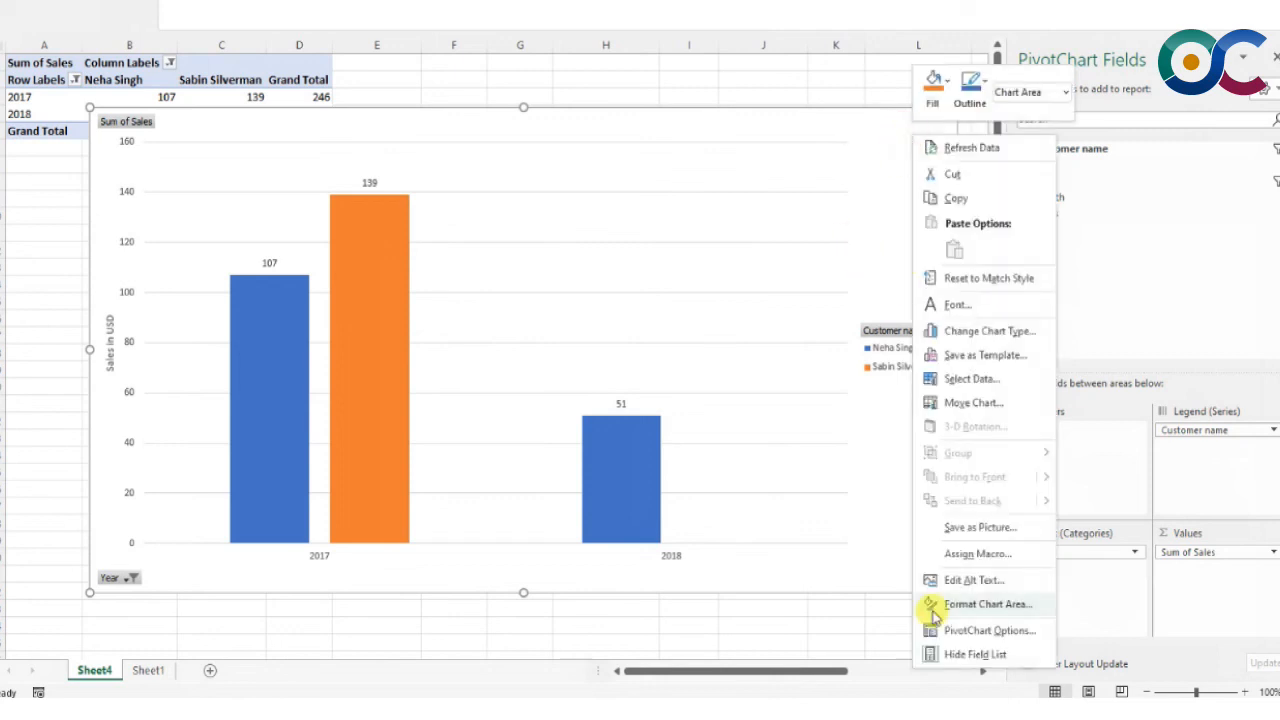
left_click(962, 631)
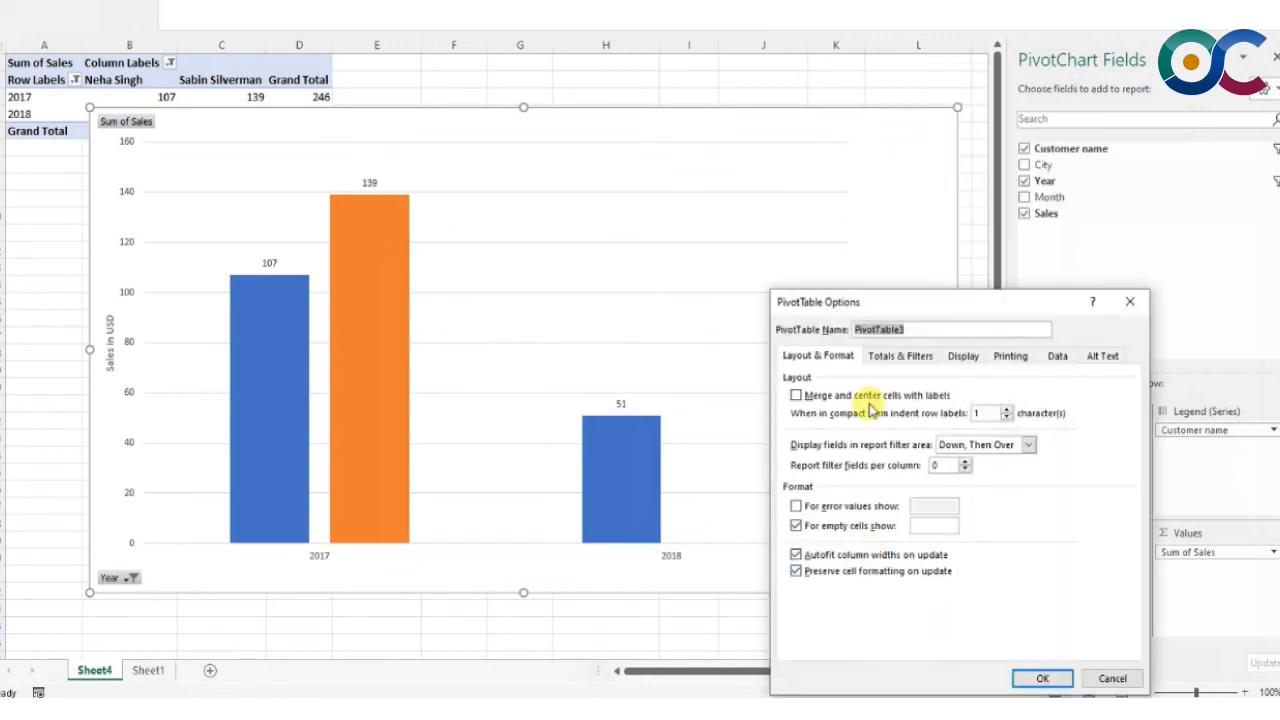
left_click(920, 358)
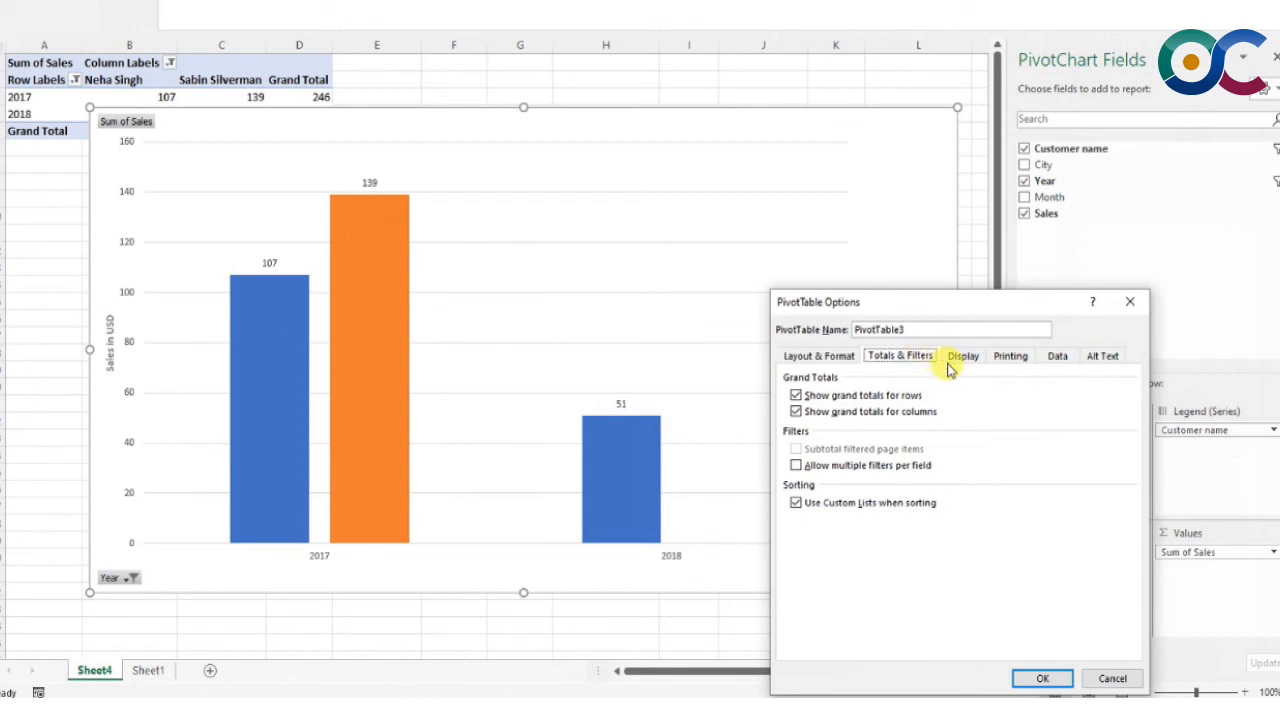
left_click(963, 364)
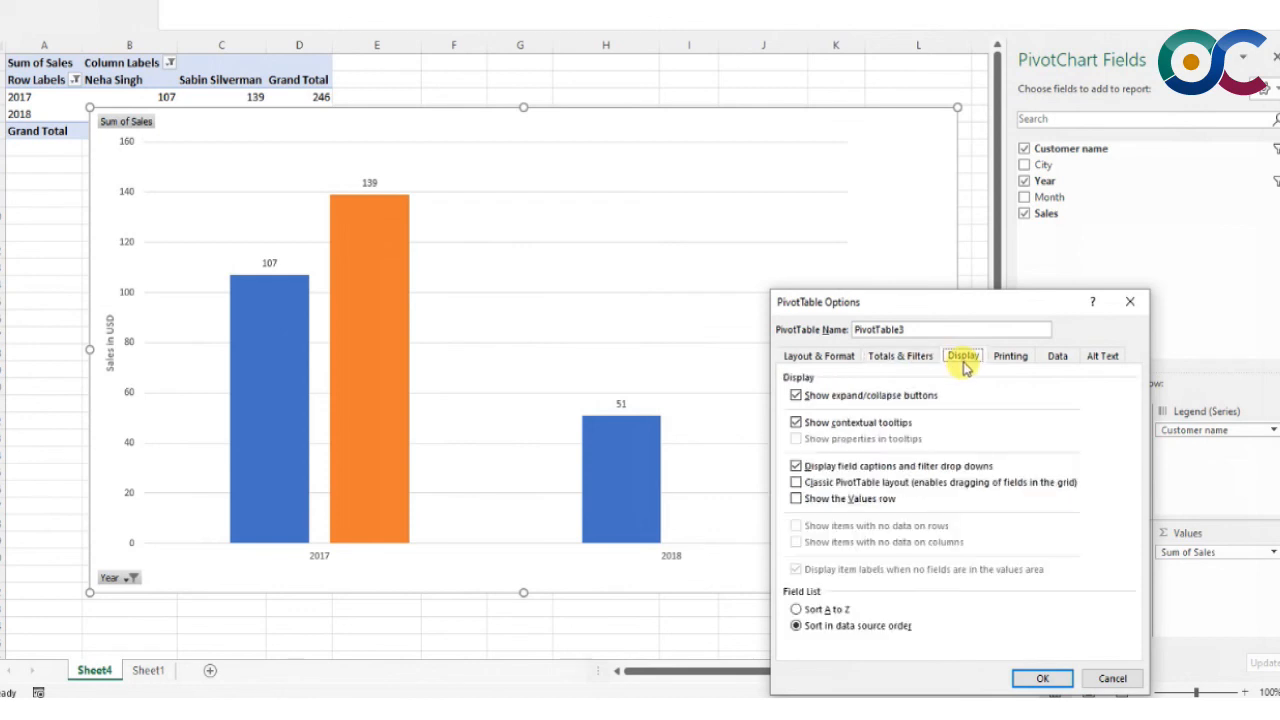
left_click(1058, 360)
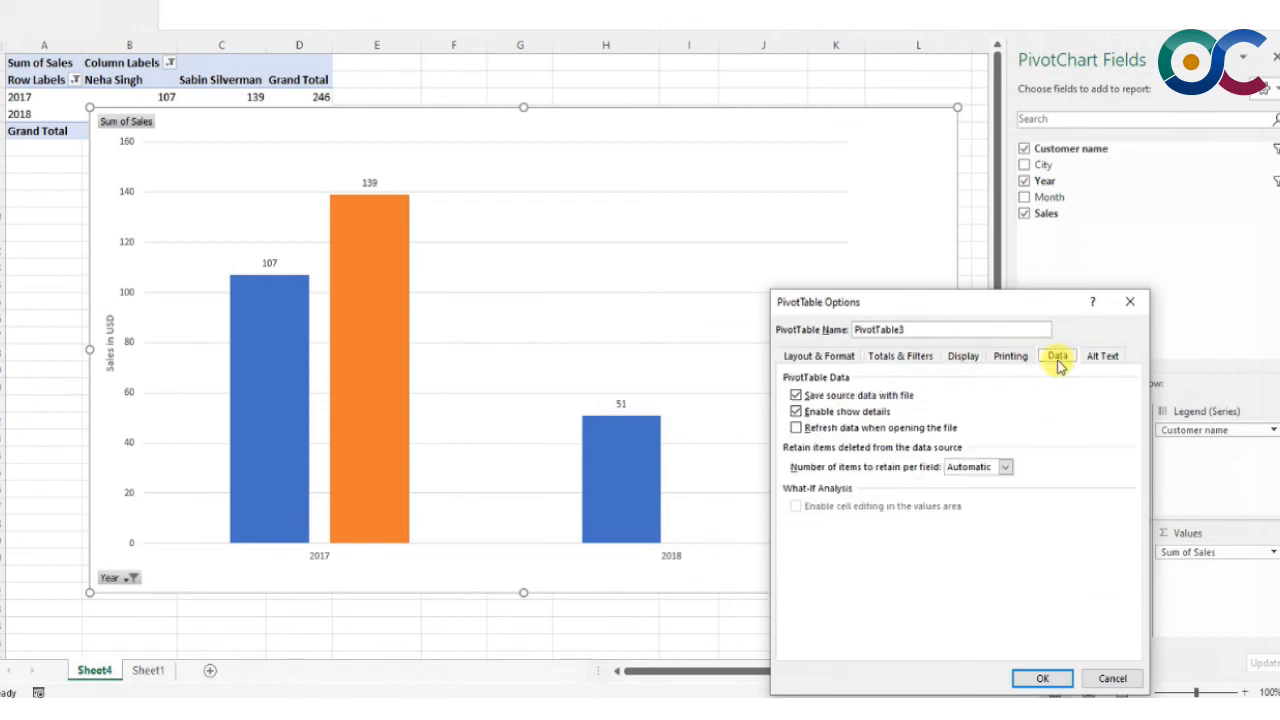
left_click(850, 357)
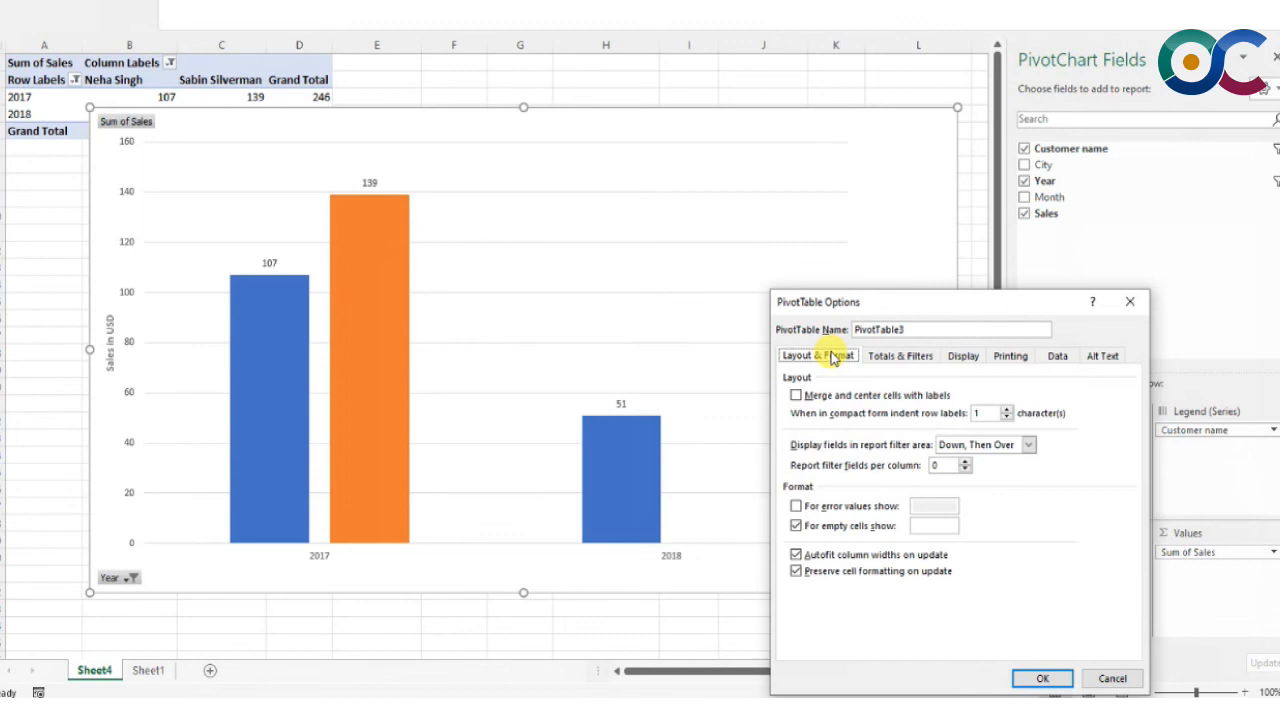
left_click(1042, 679)
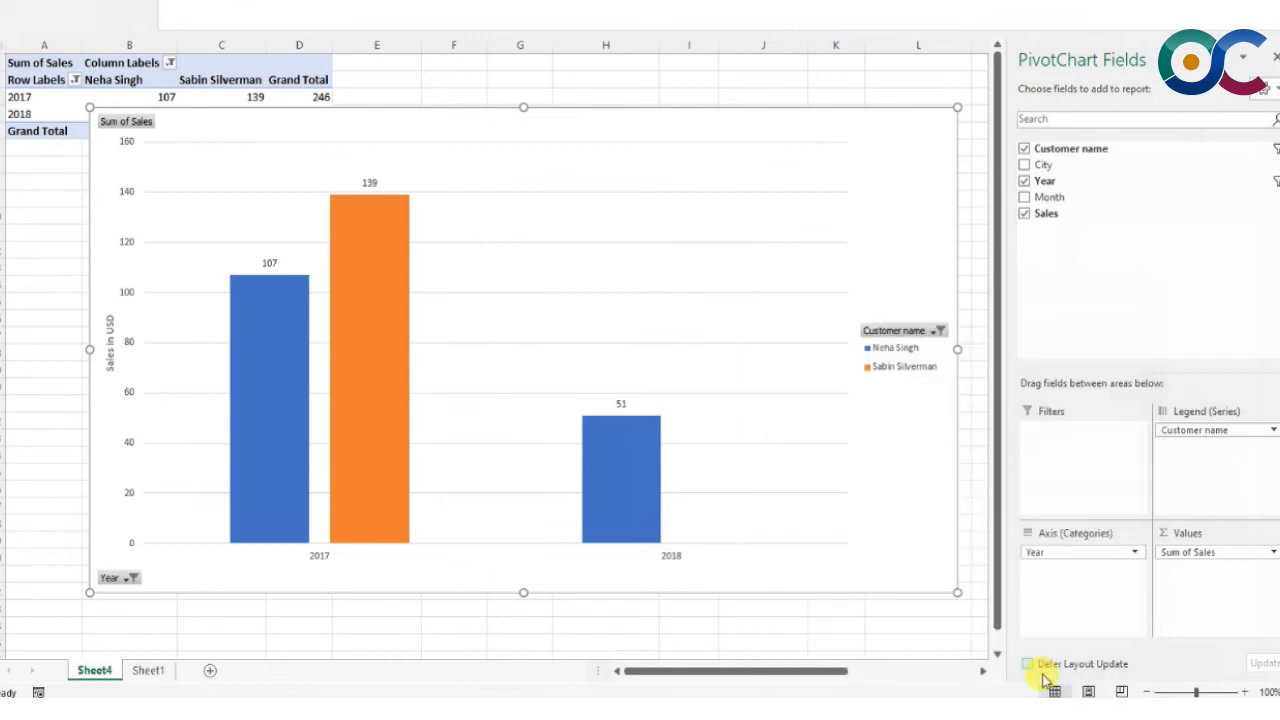
- Restore the full chart by including the first customer again in the Customer name filter and selecting all years in the Year filter
left_click(932, 333)
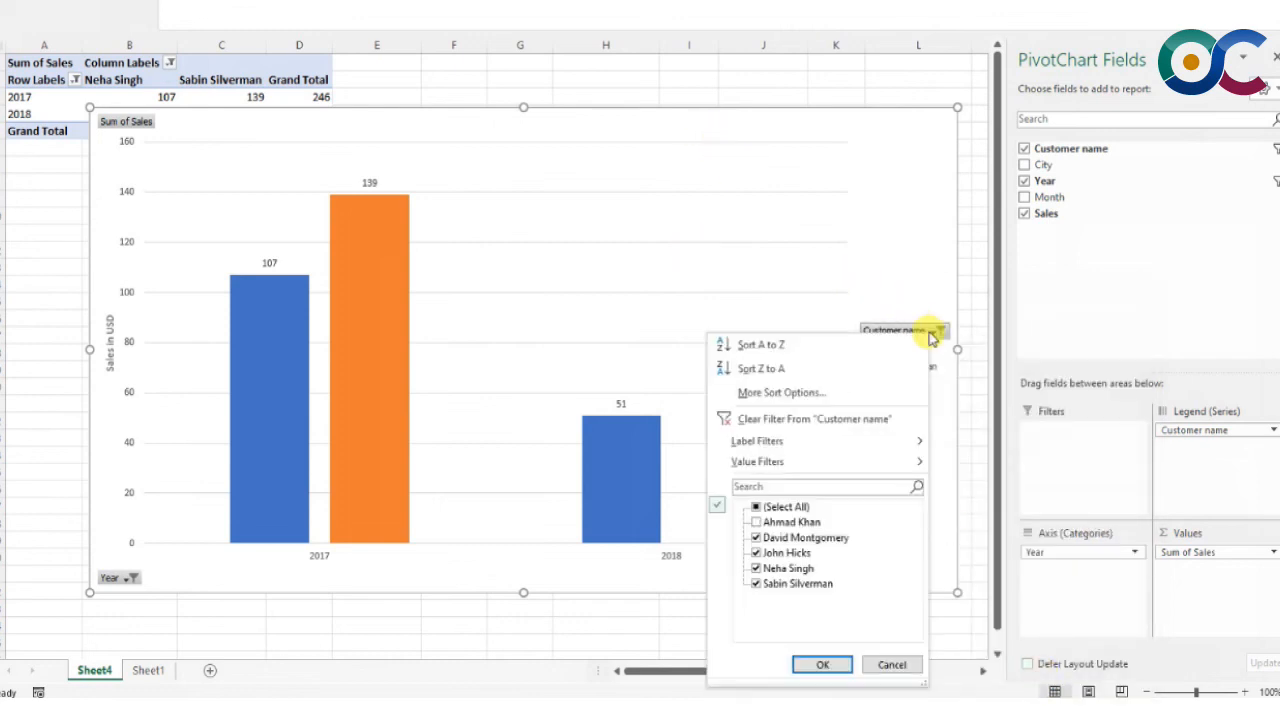
left_click(757, 522)
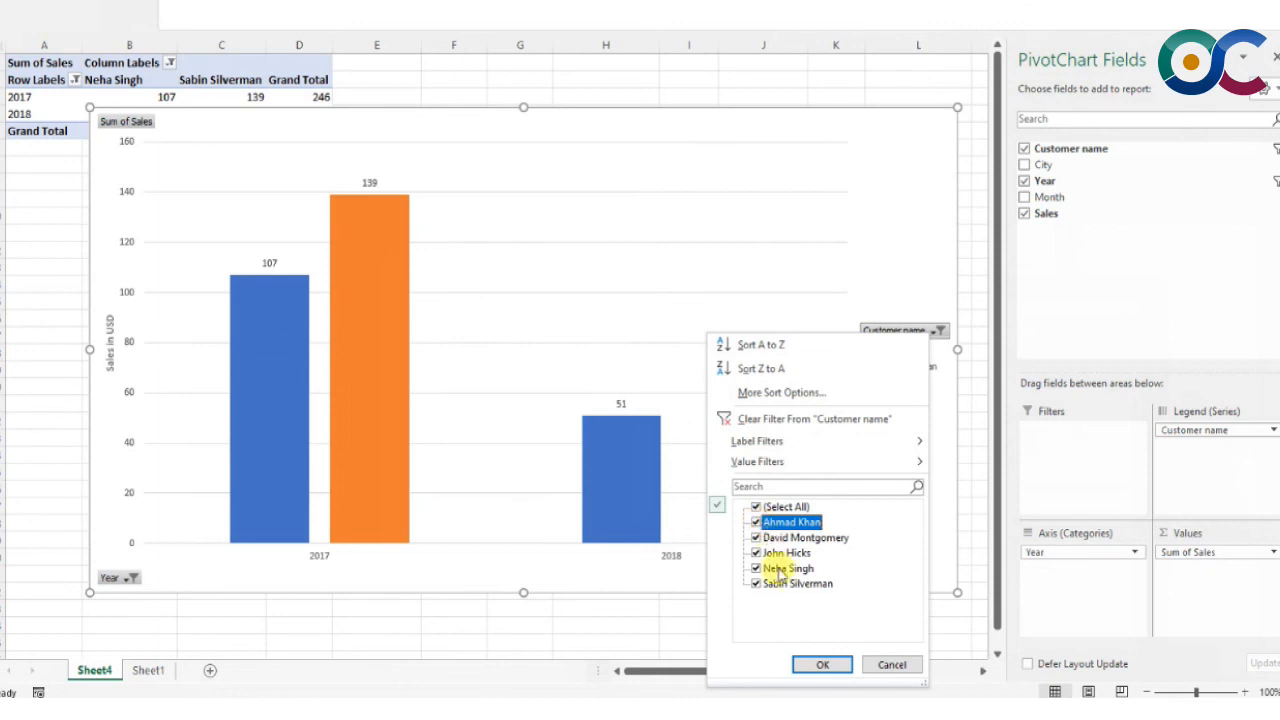
left_click(808, 666)
left_click(128, 579)
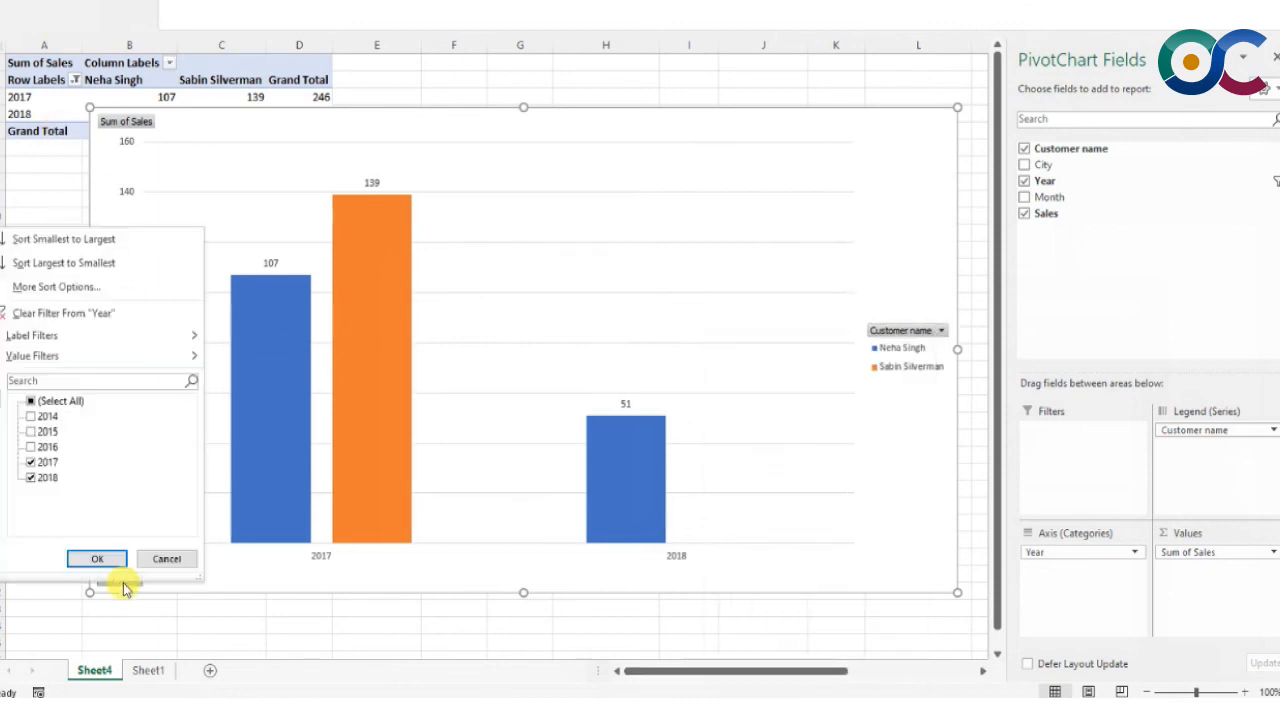
left_click(31, 401)
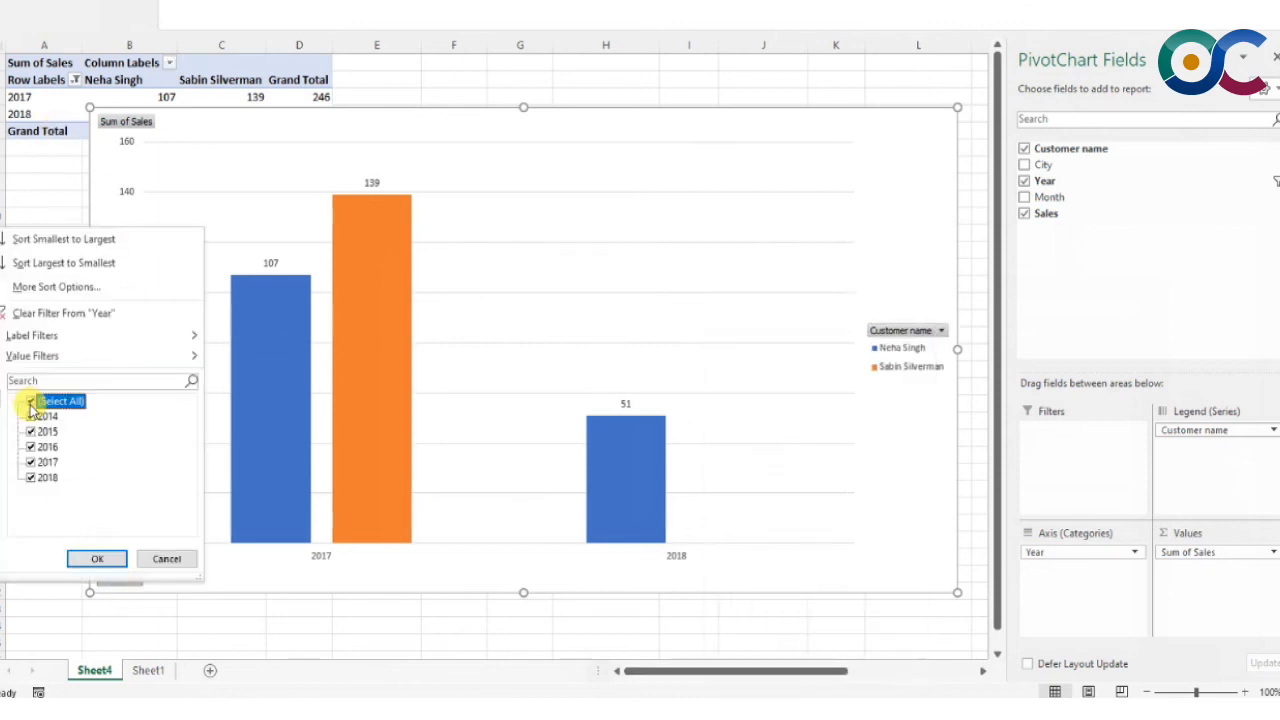
left_click(106, 560)
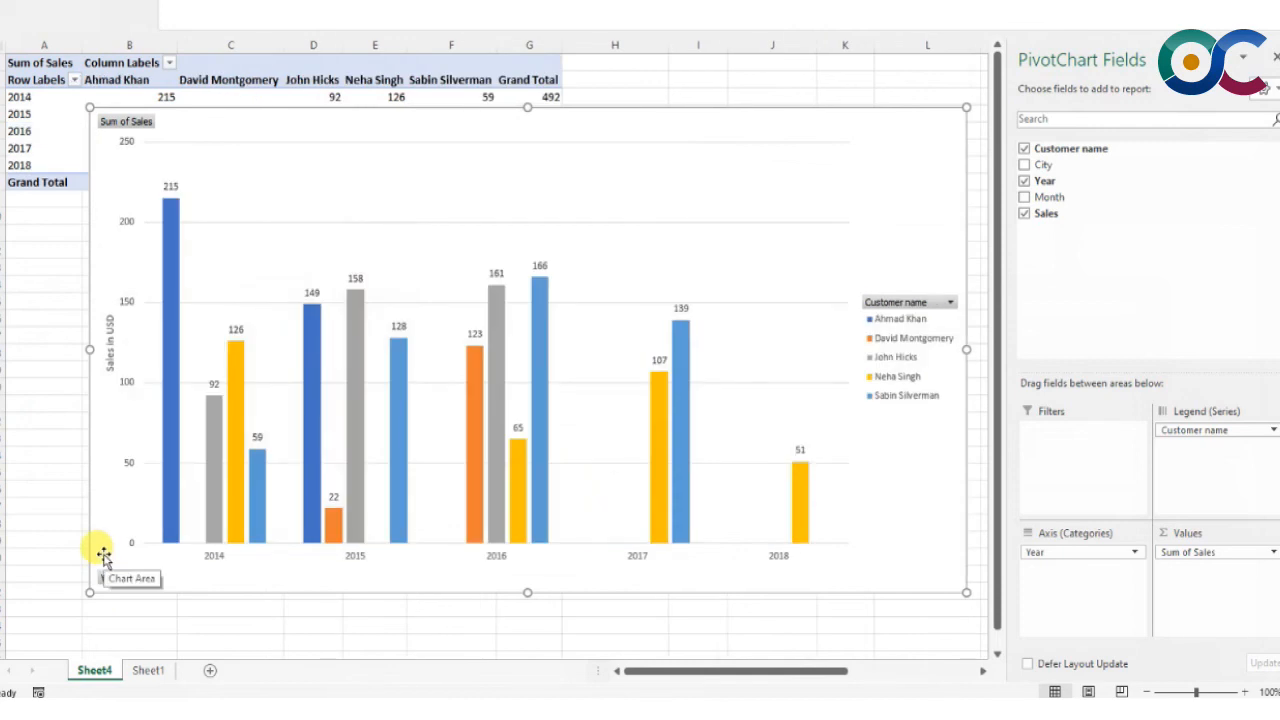